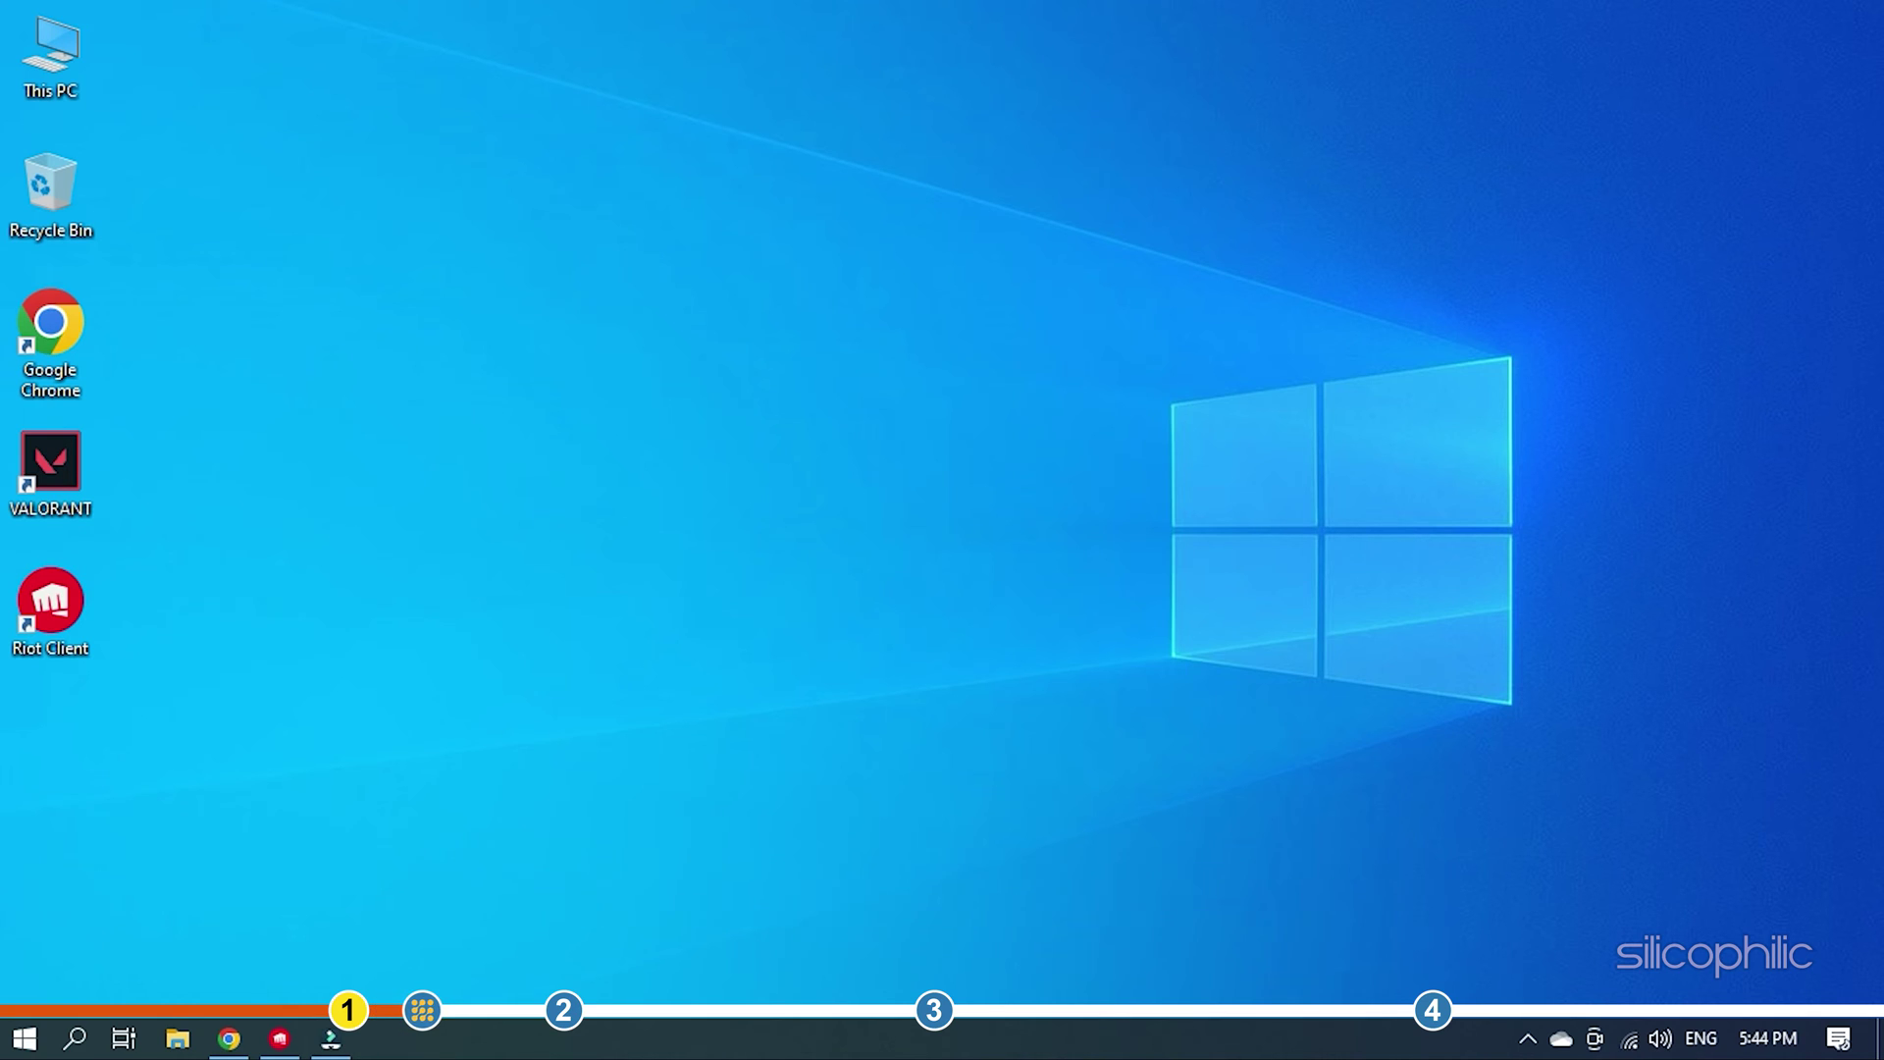
Step: End the VALORANT task in Task Manager, then close Task Manager
right_click(722, 1039)
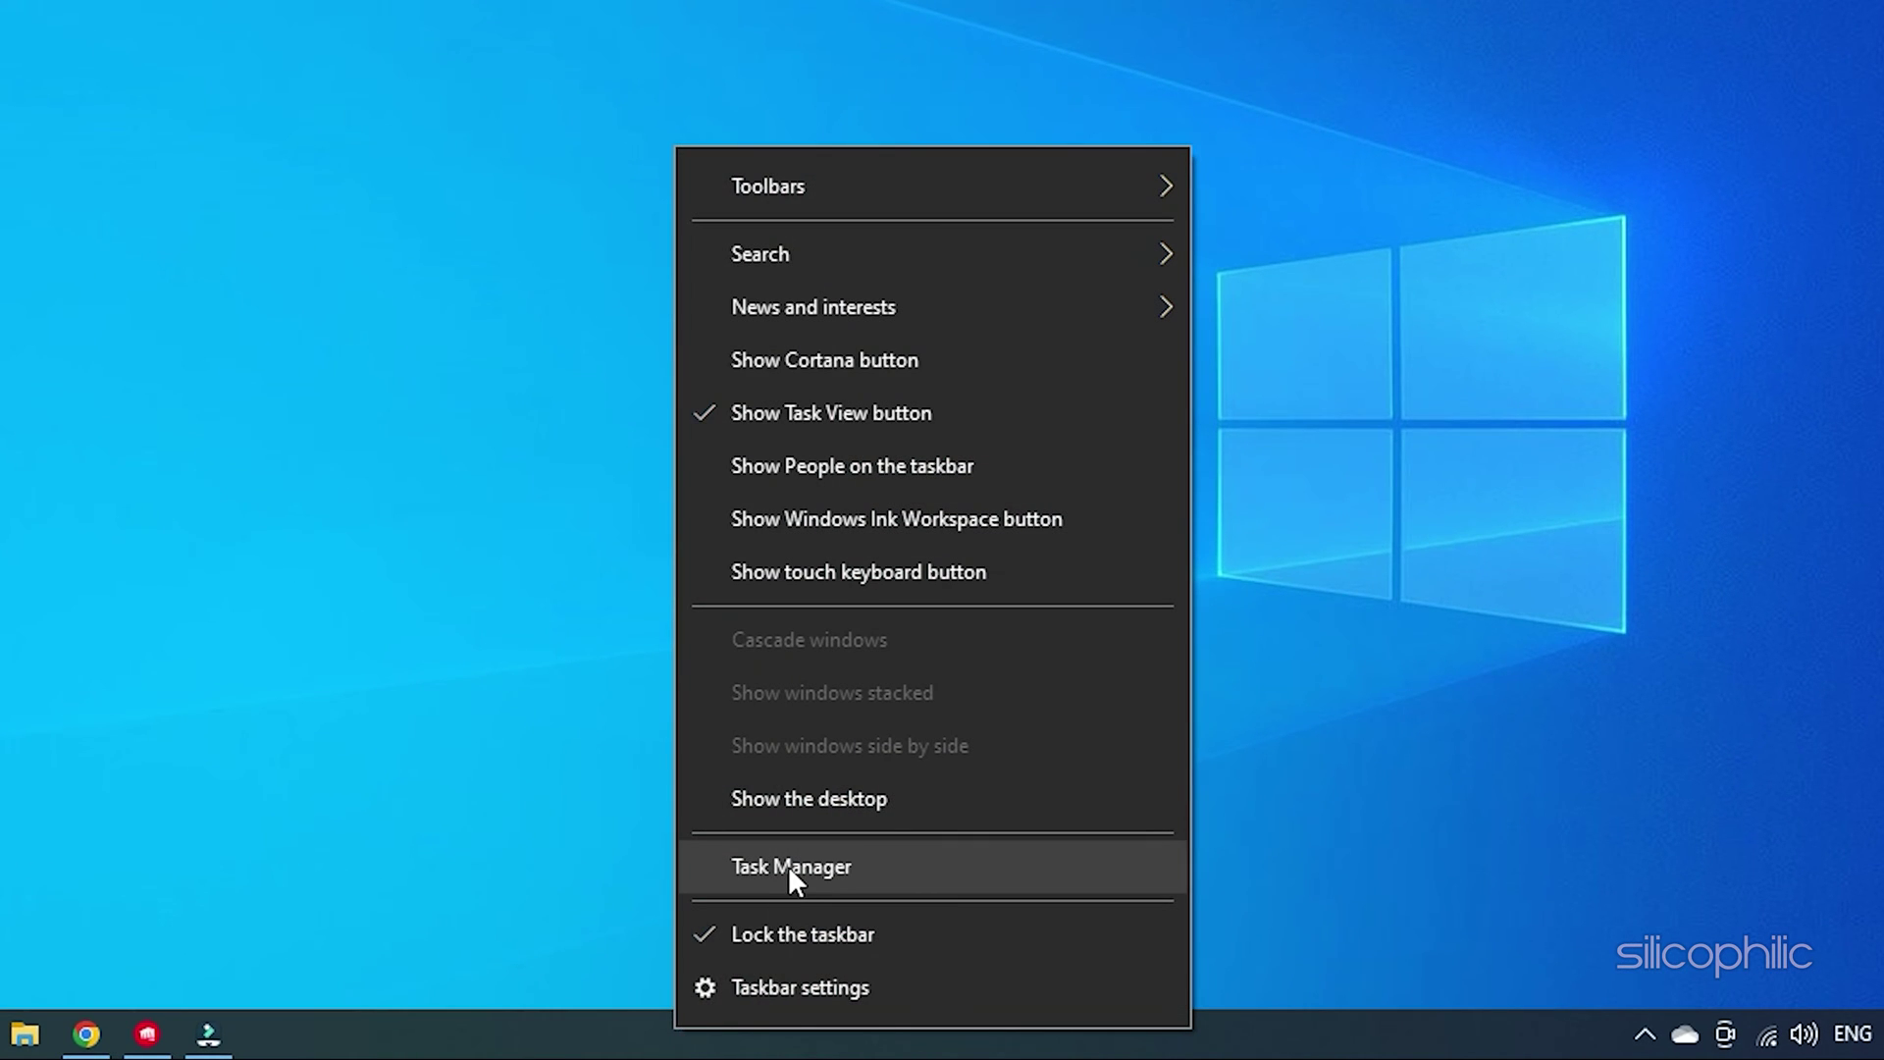
left_click(858, 872)
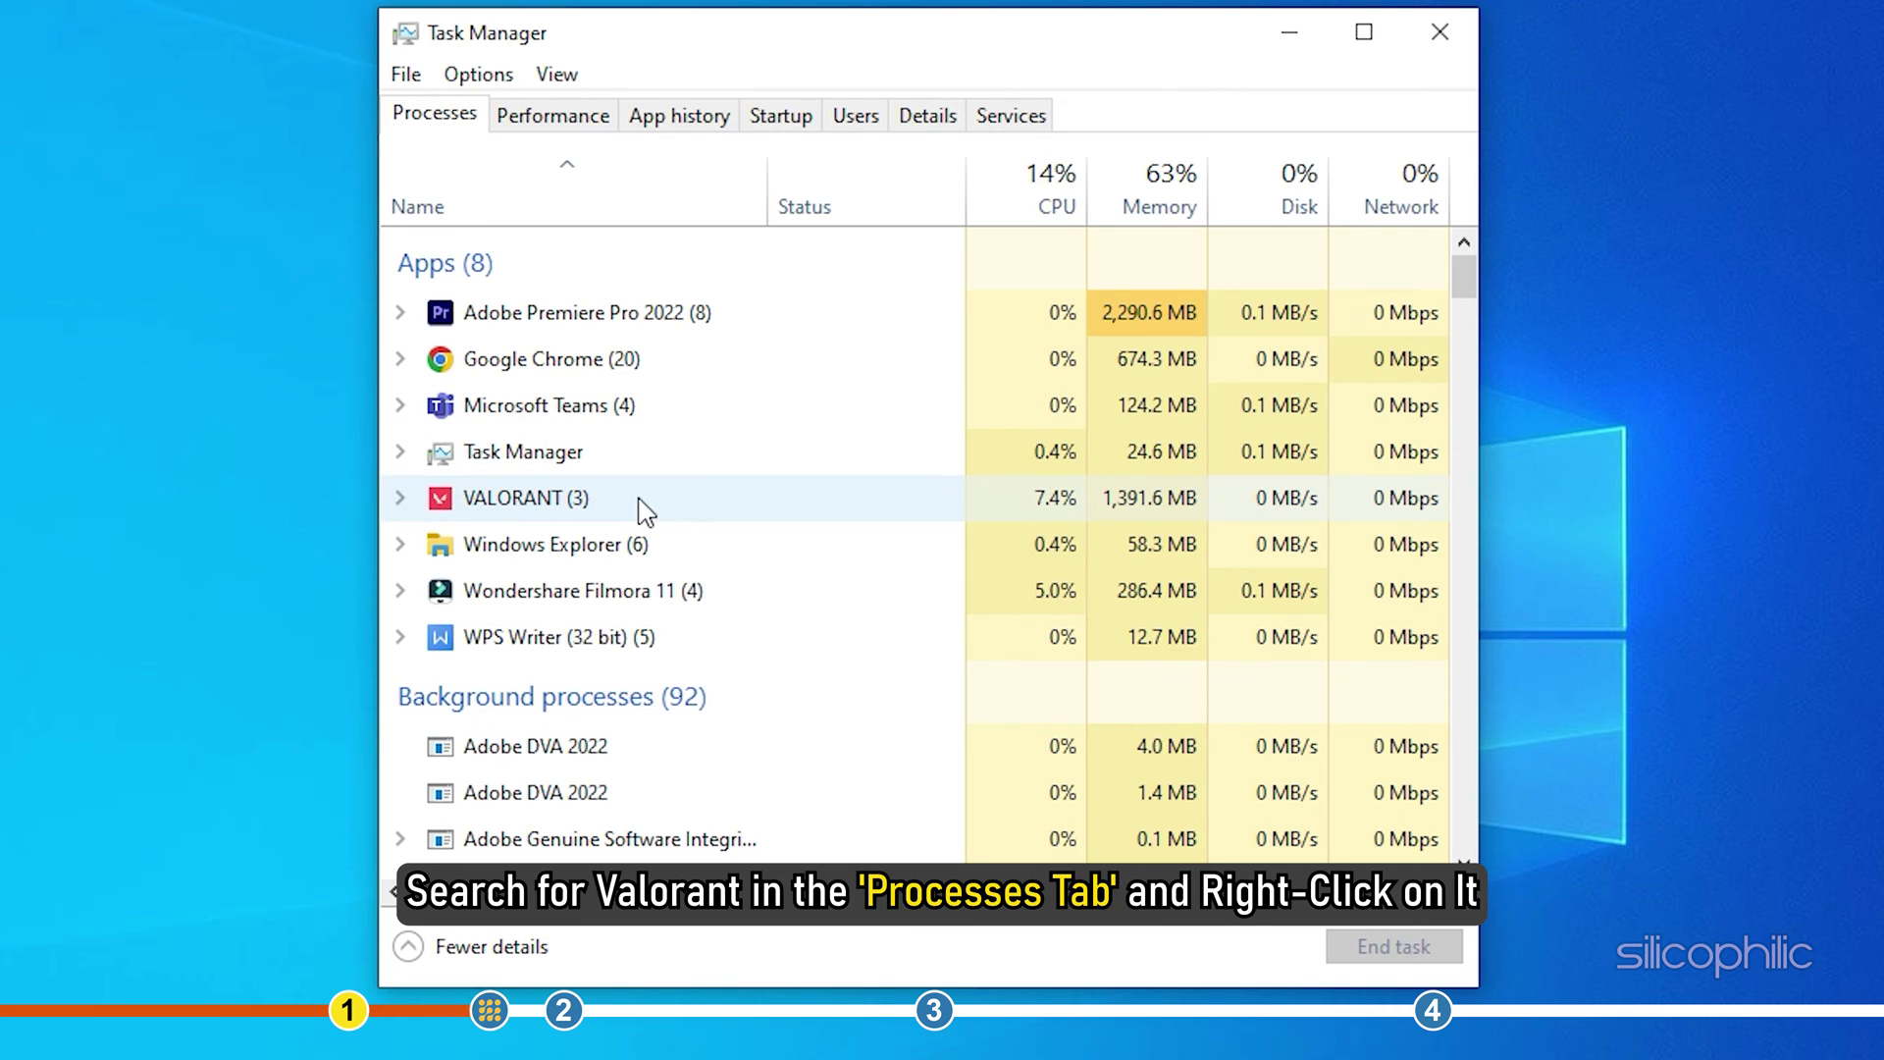
right_click(640, 501)
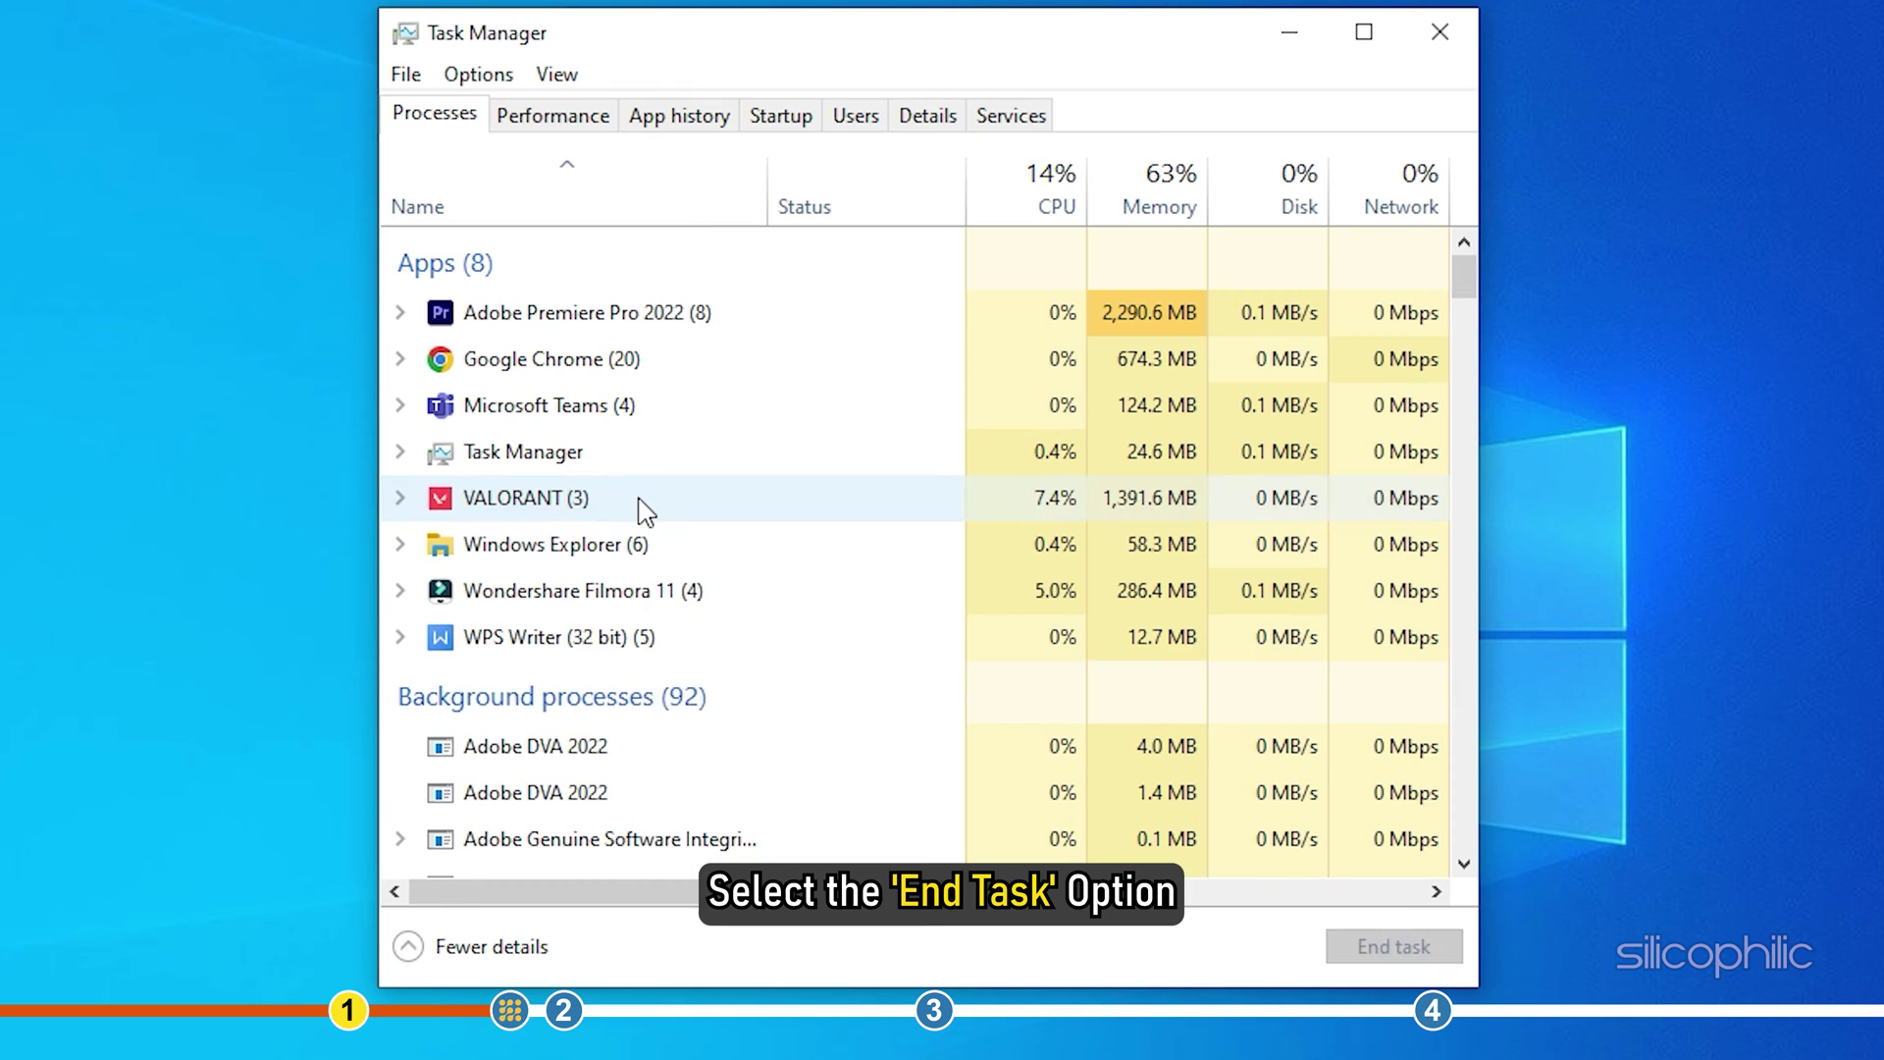
right_click(640, 501)
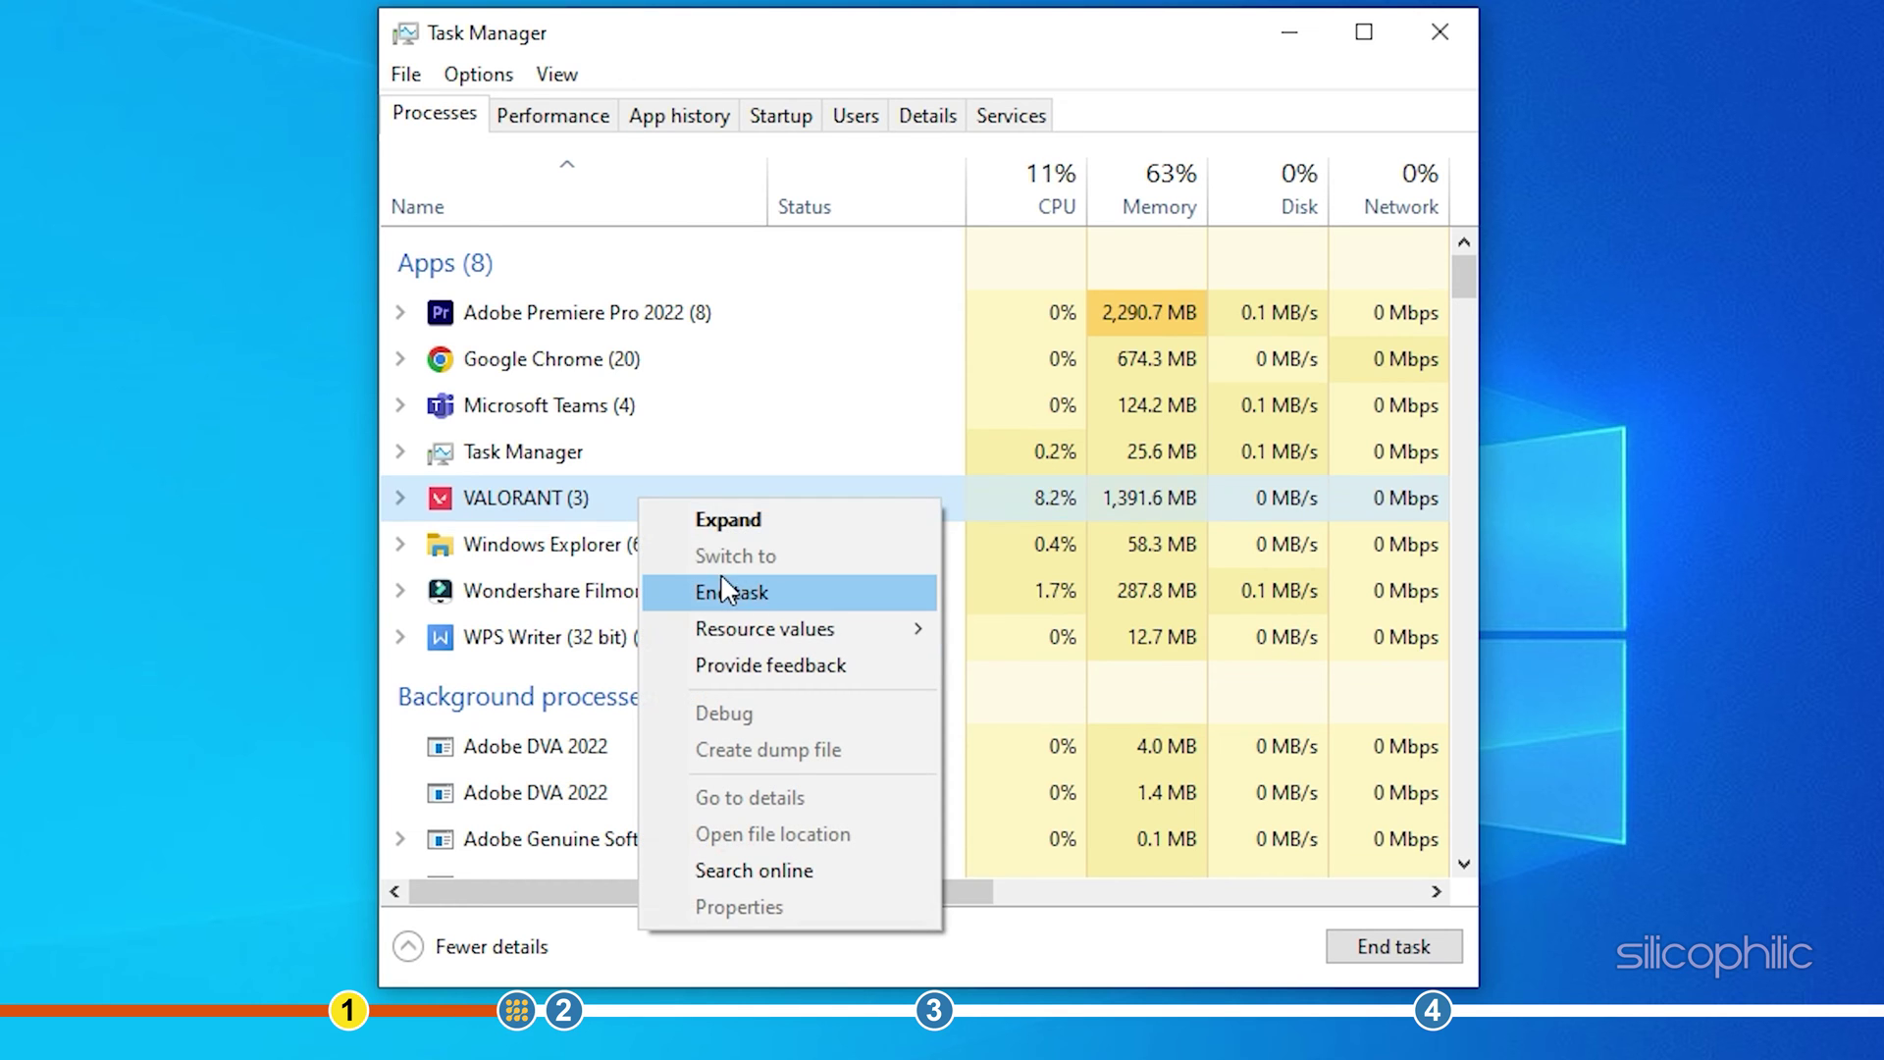
left_click(724, 586)
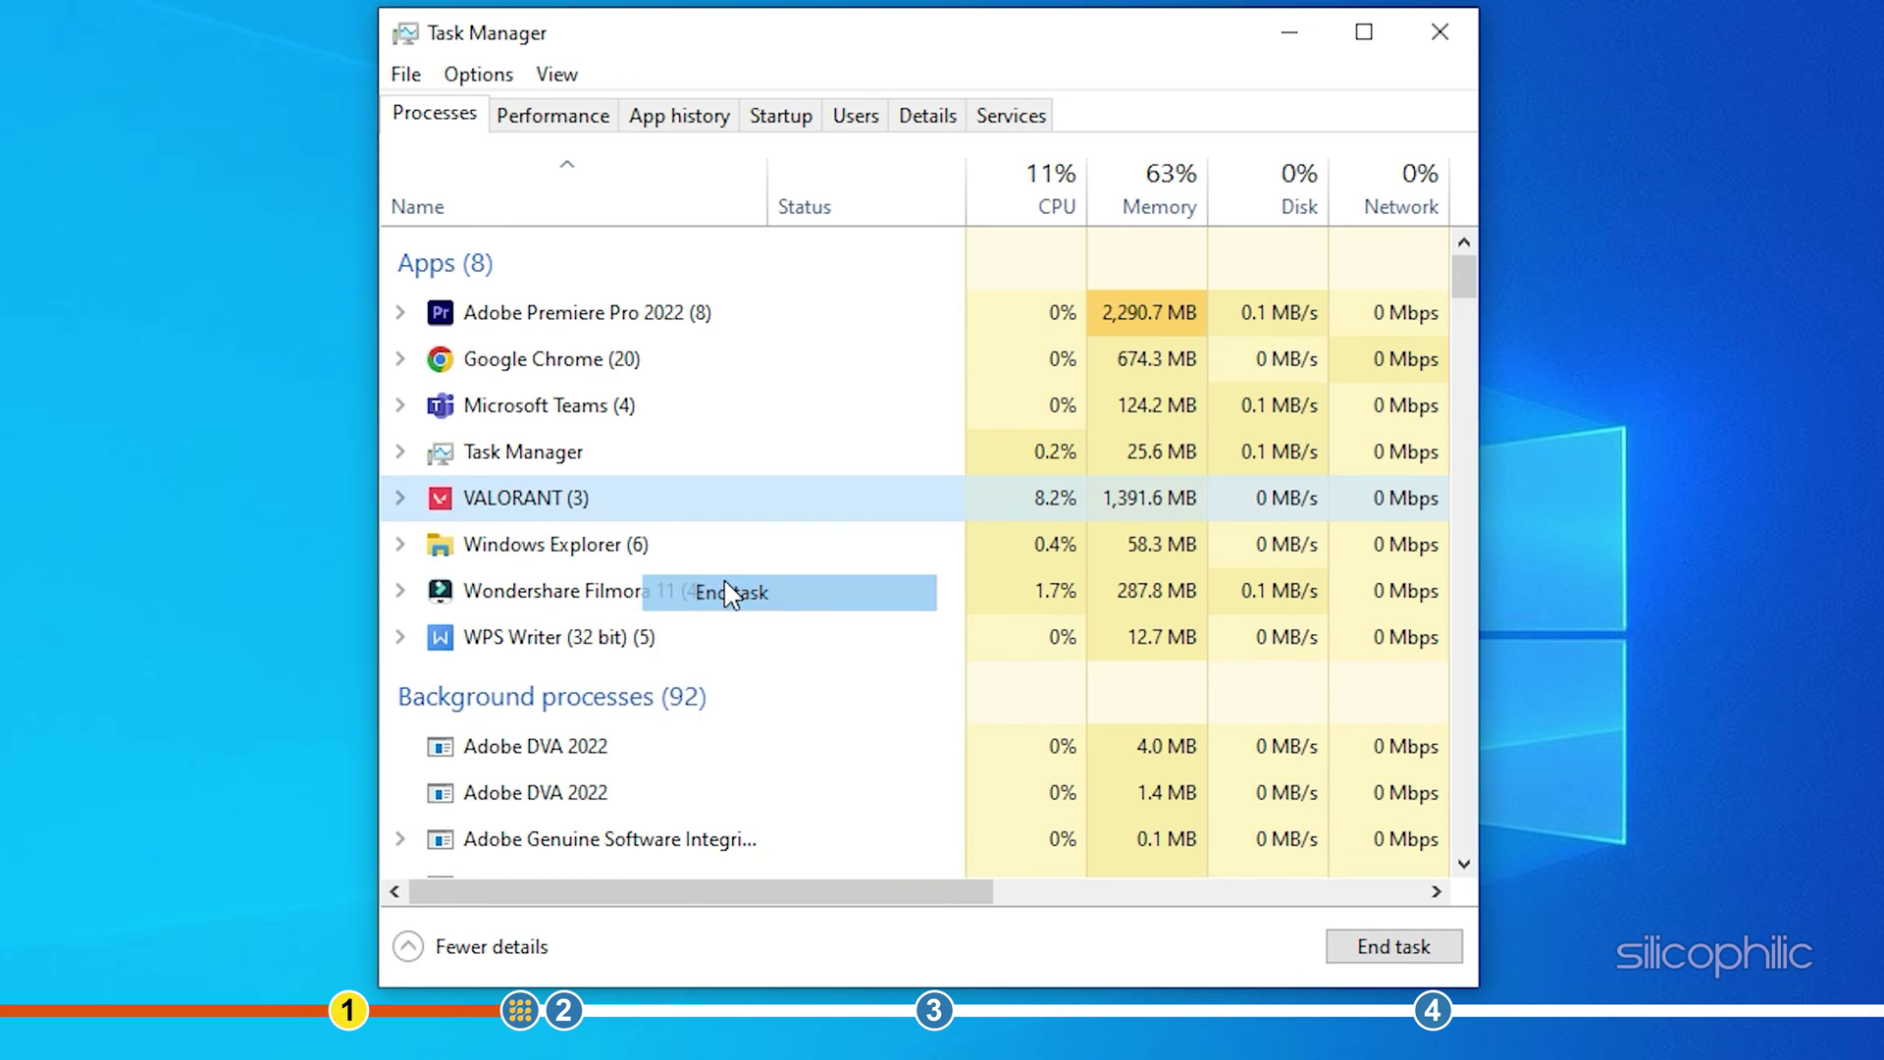
left_click(1460, 20)
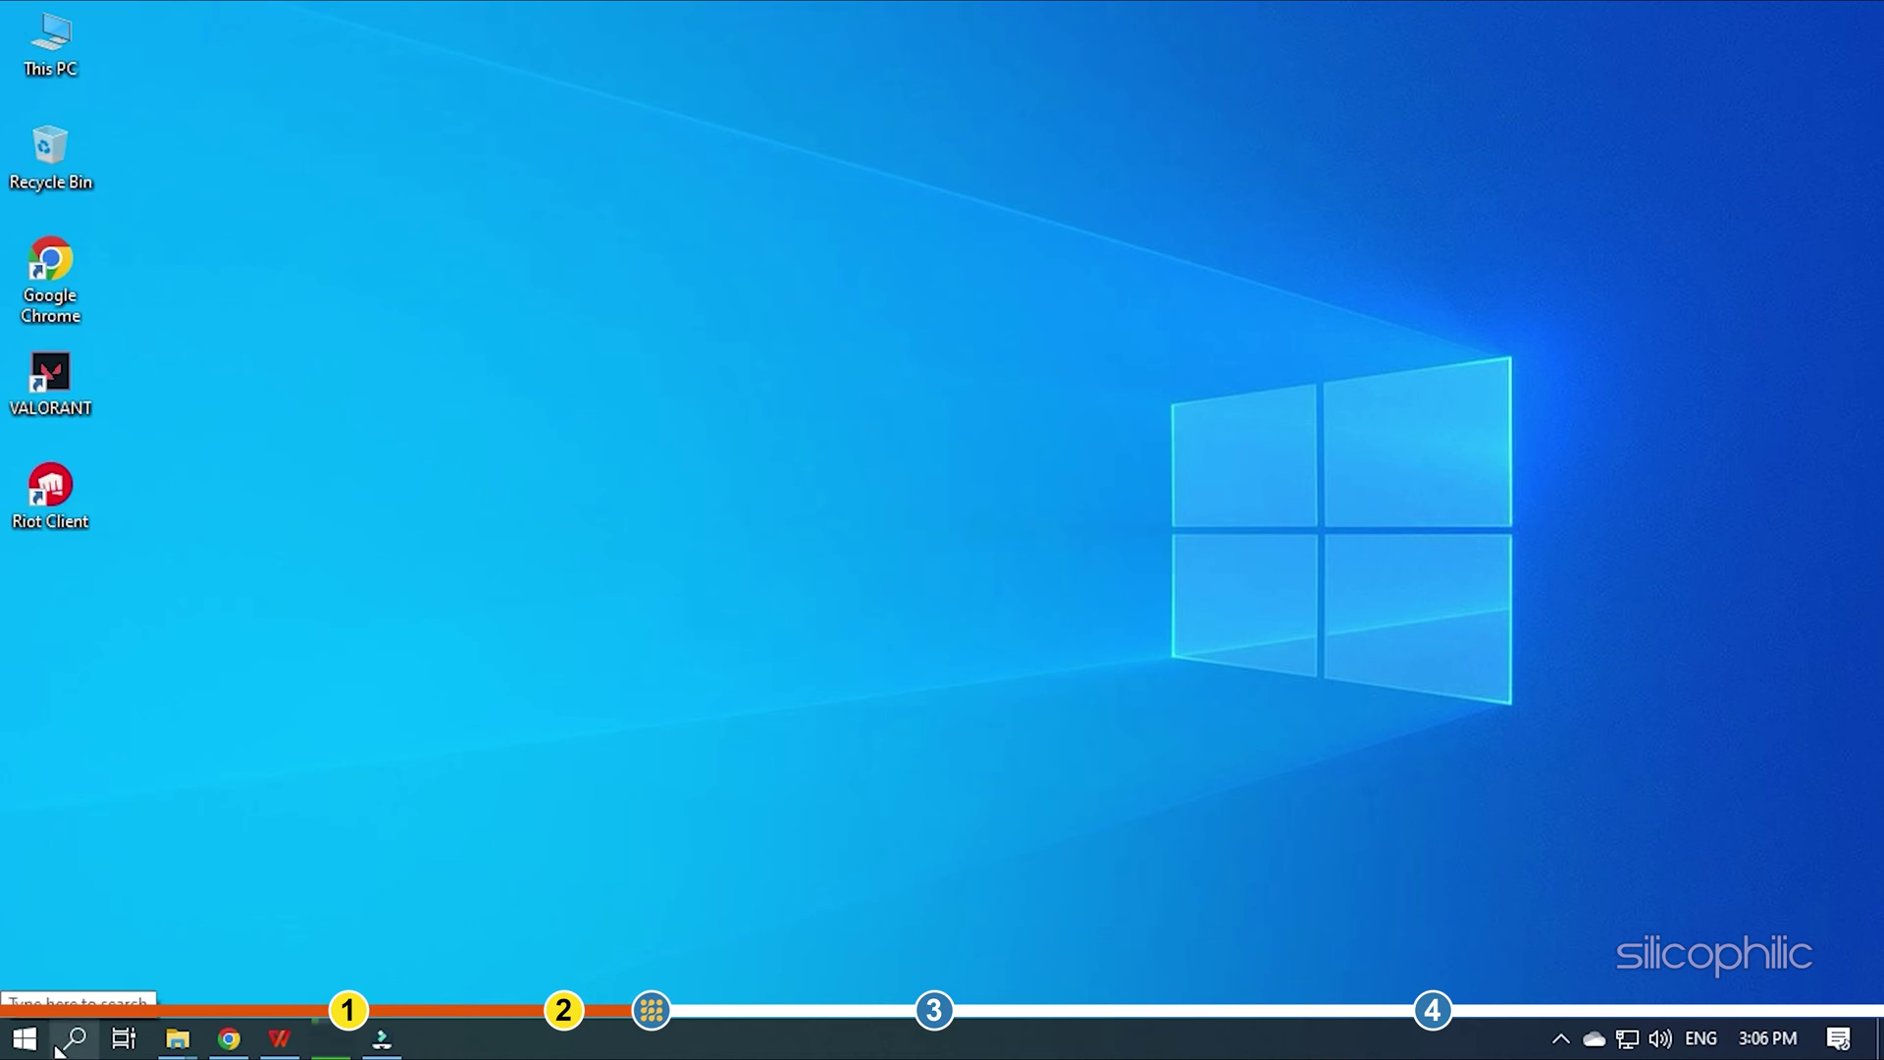
Step: Open the Services app by searching for 'services' from Start
left_click(24, 1038)
left_click(74, 1038)
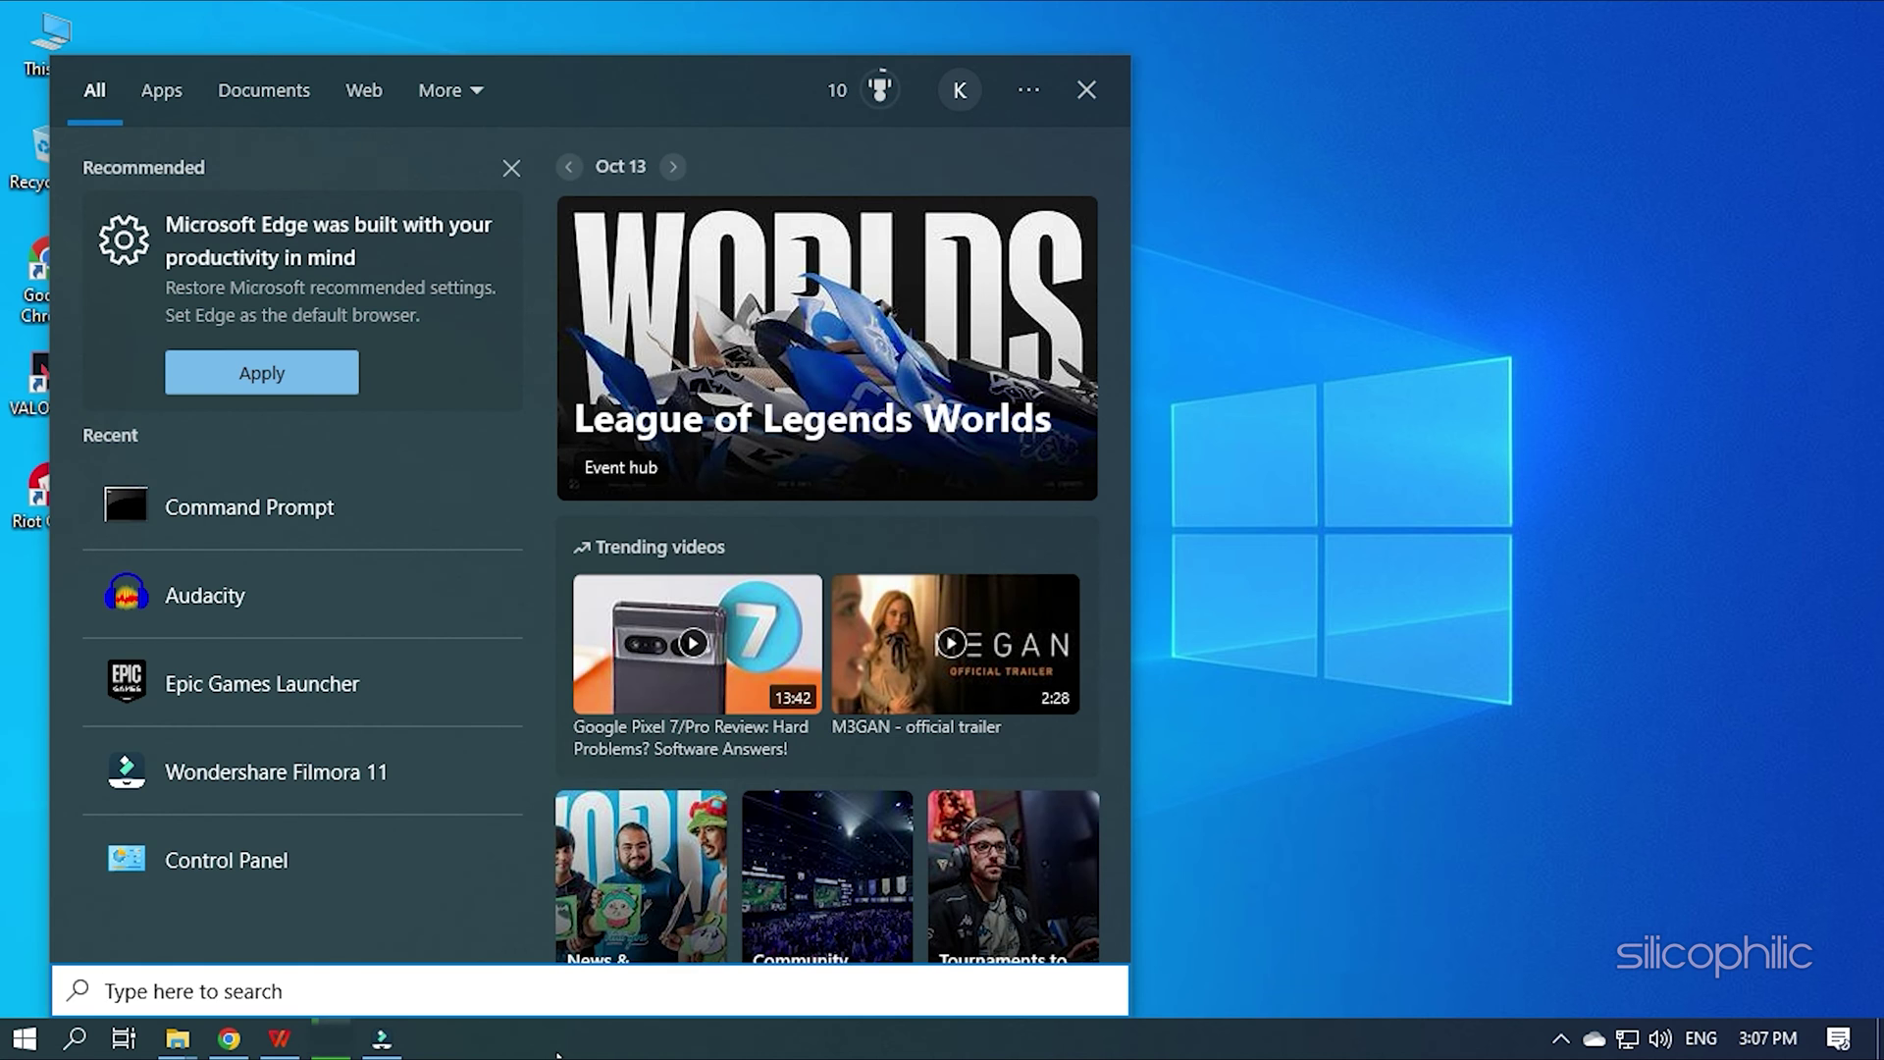
type("se")
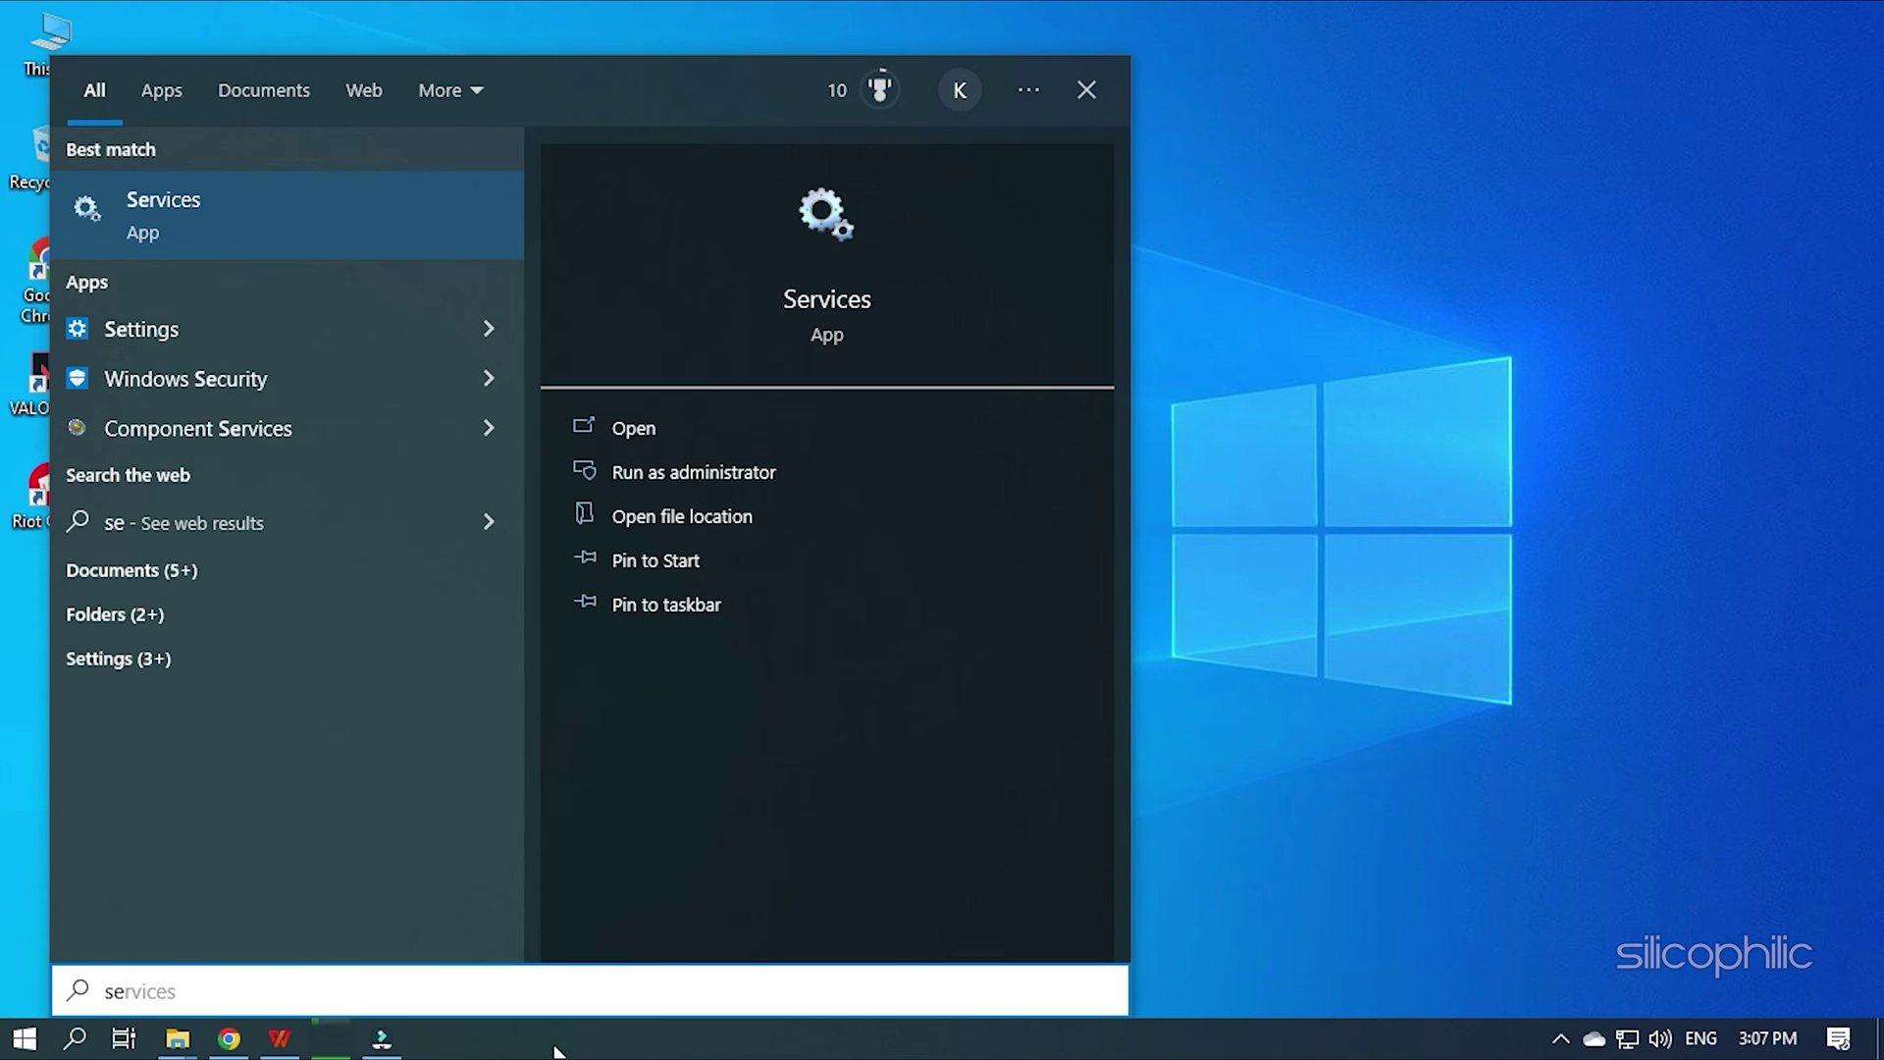
key("Tab")
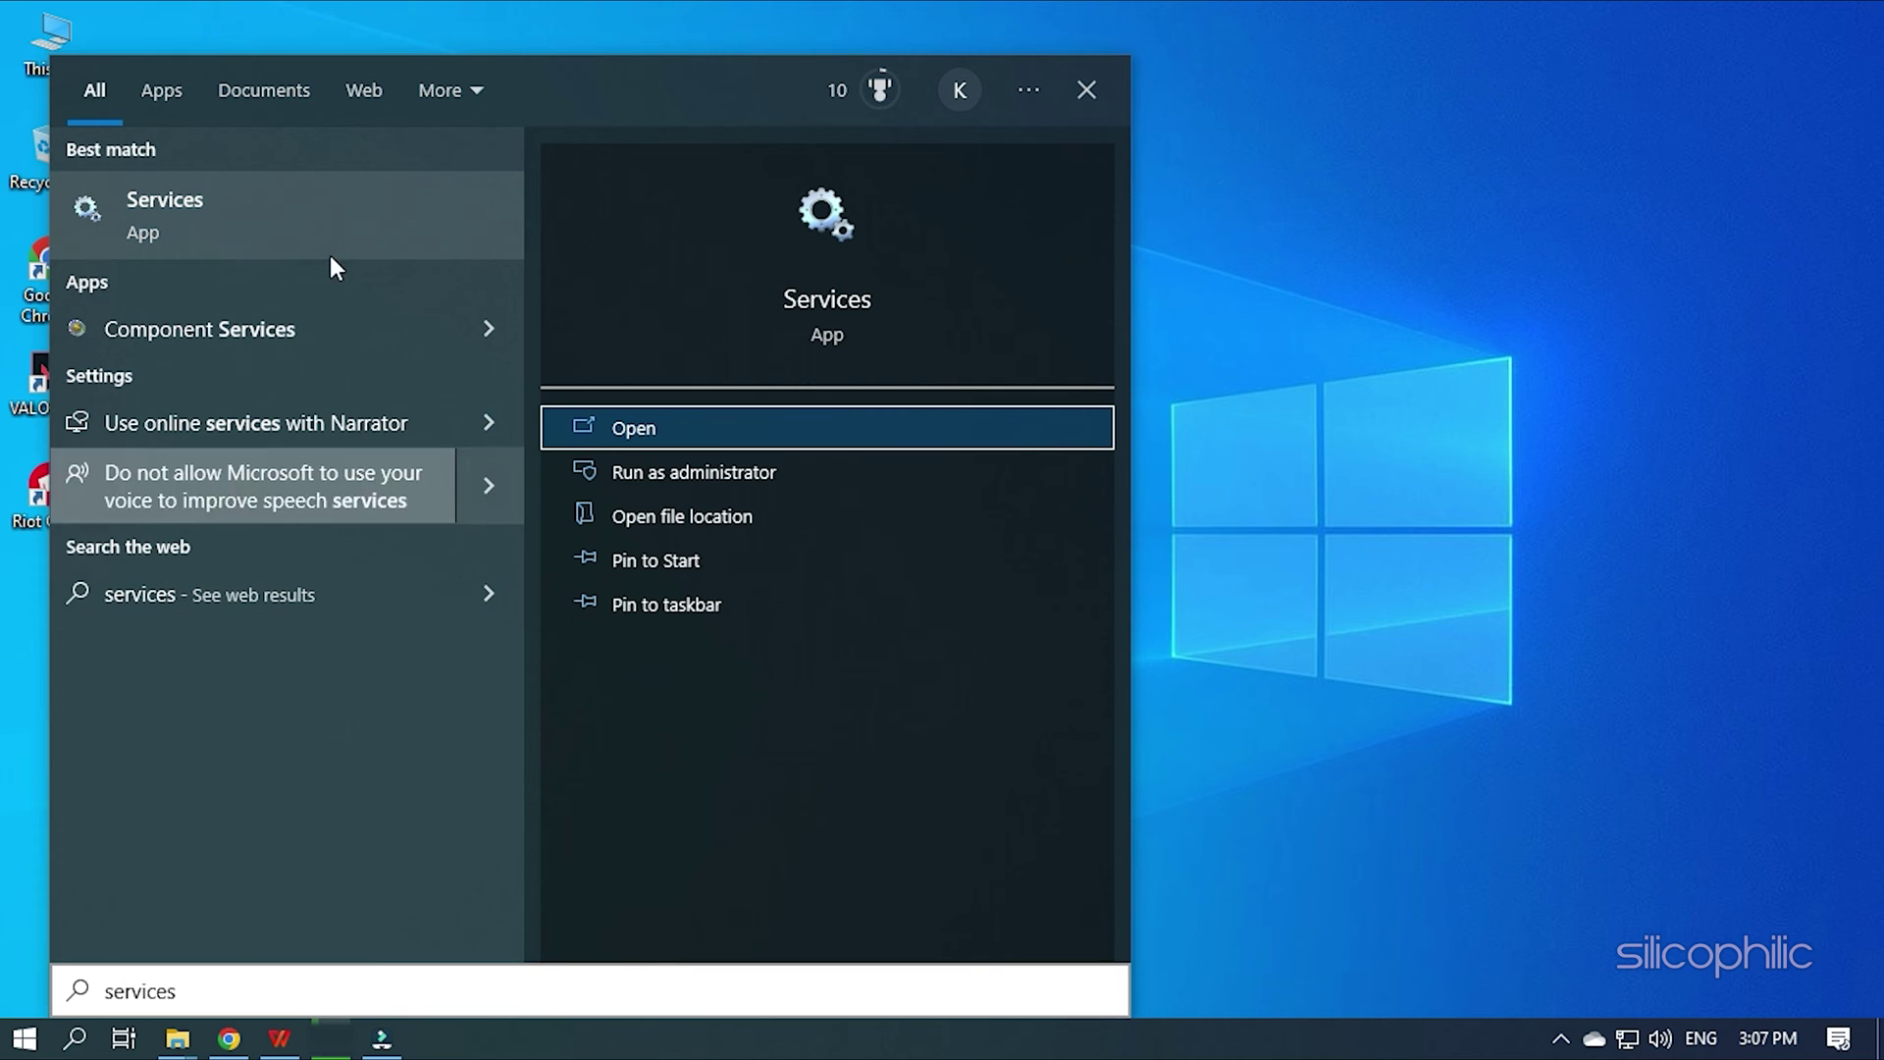
left_click(361, 197)
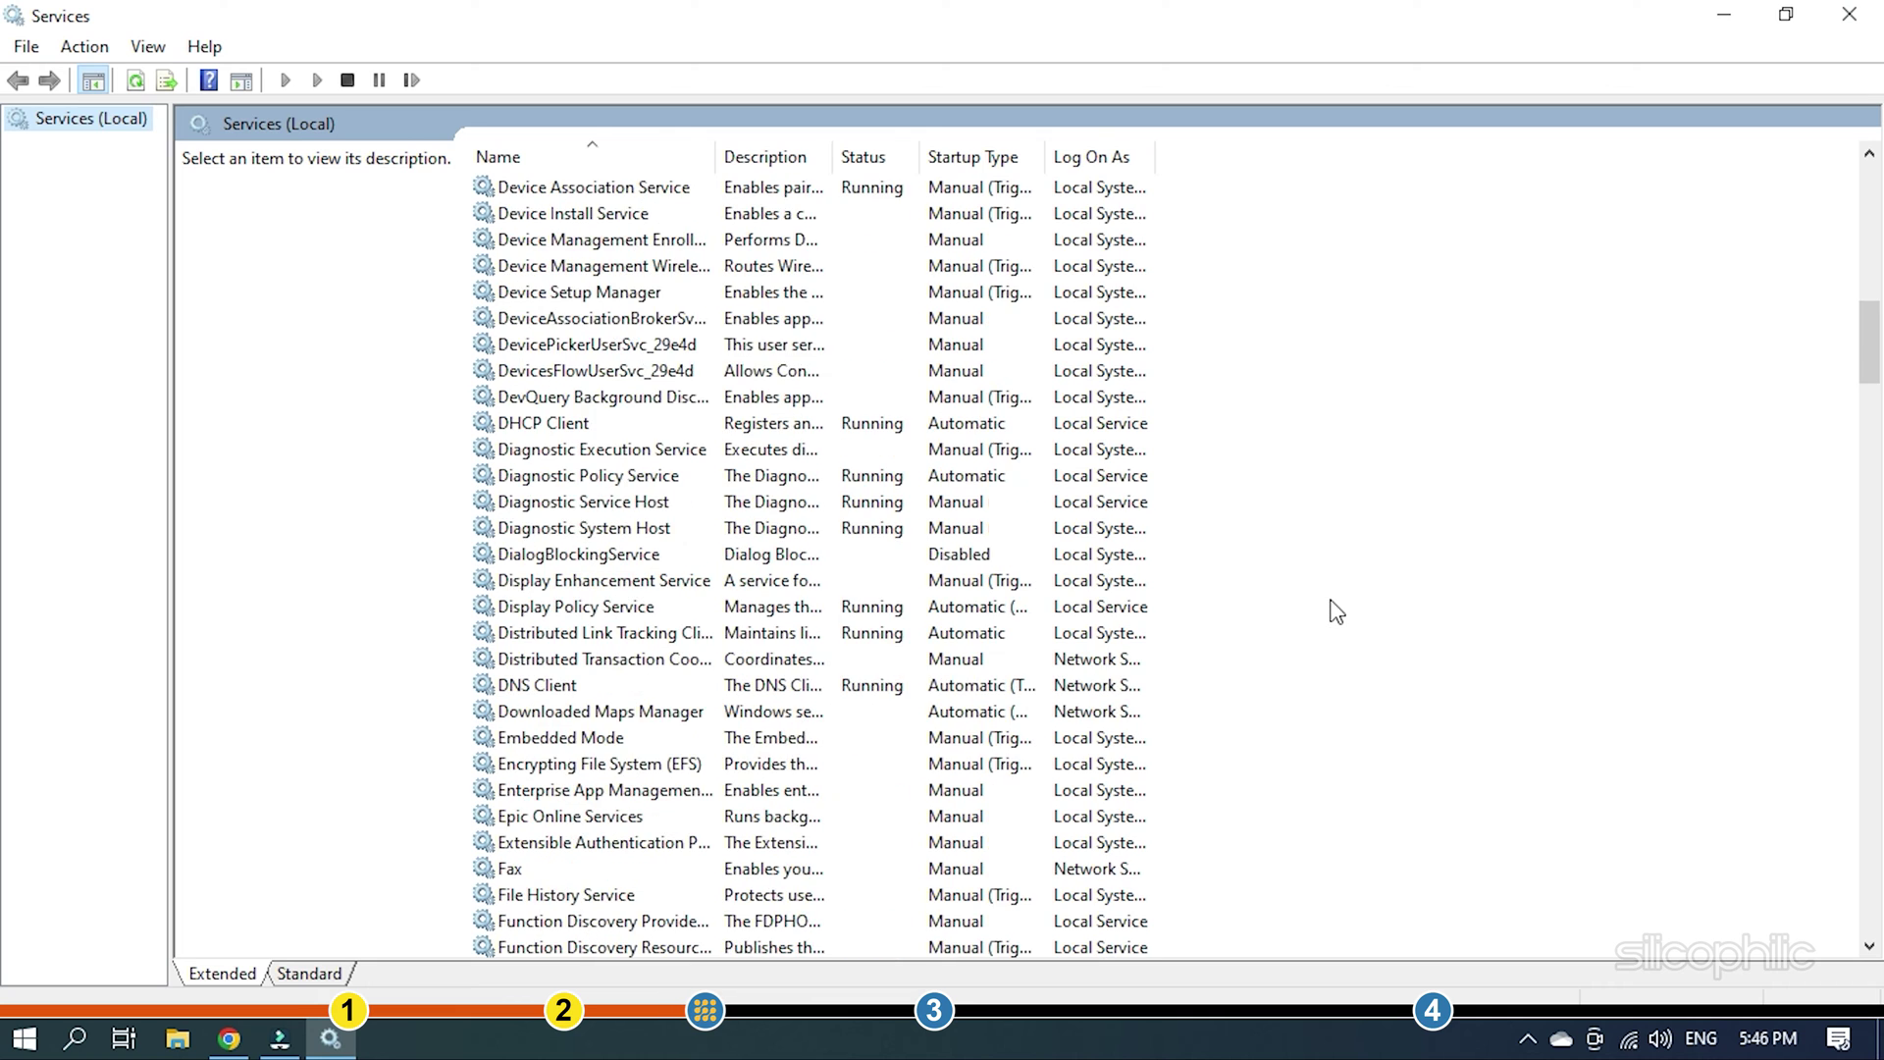
Step: Locate the vgc service in the list and open its Properties
scroll(1330, 600, "down", 12)
scroll(1329, 601, "up", 4)
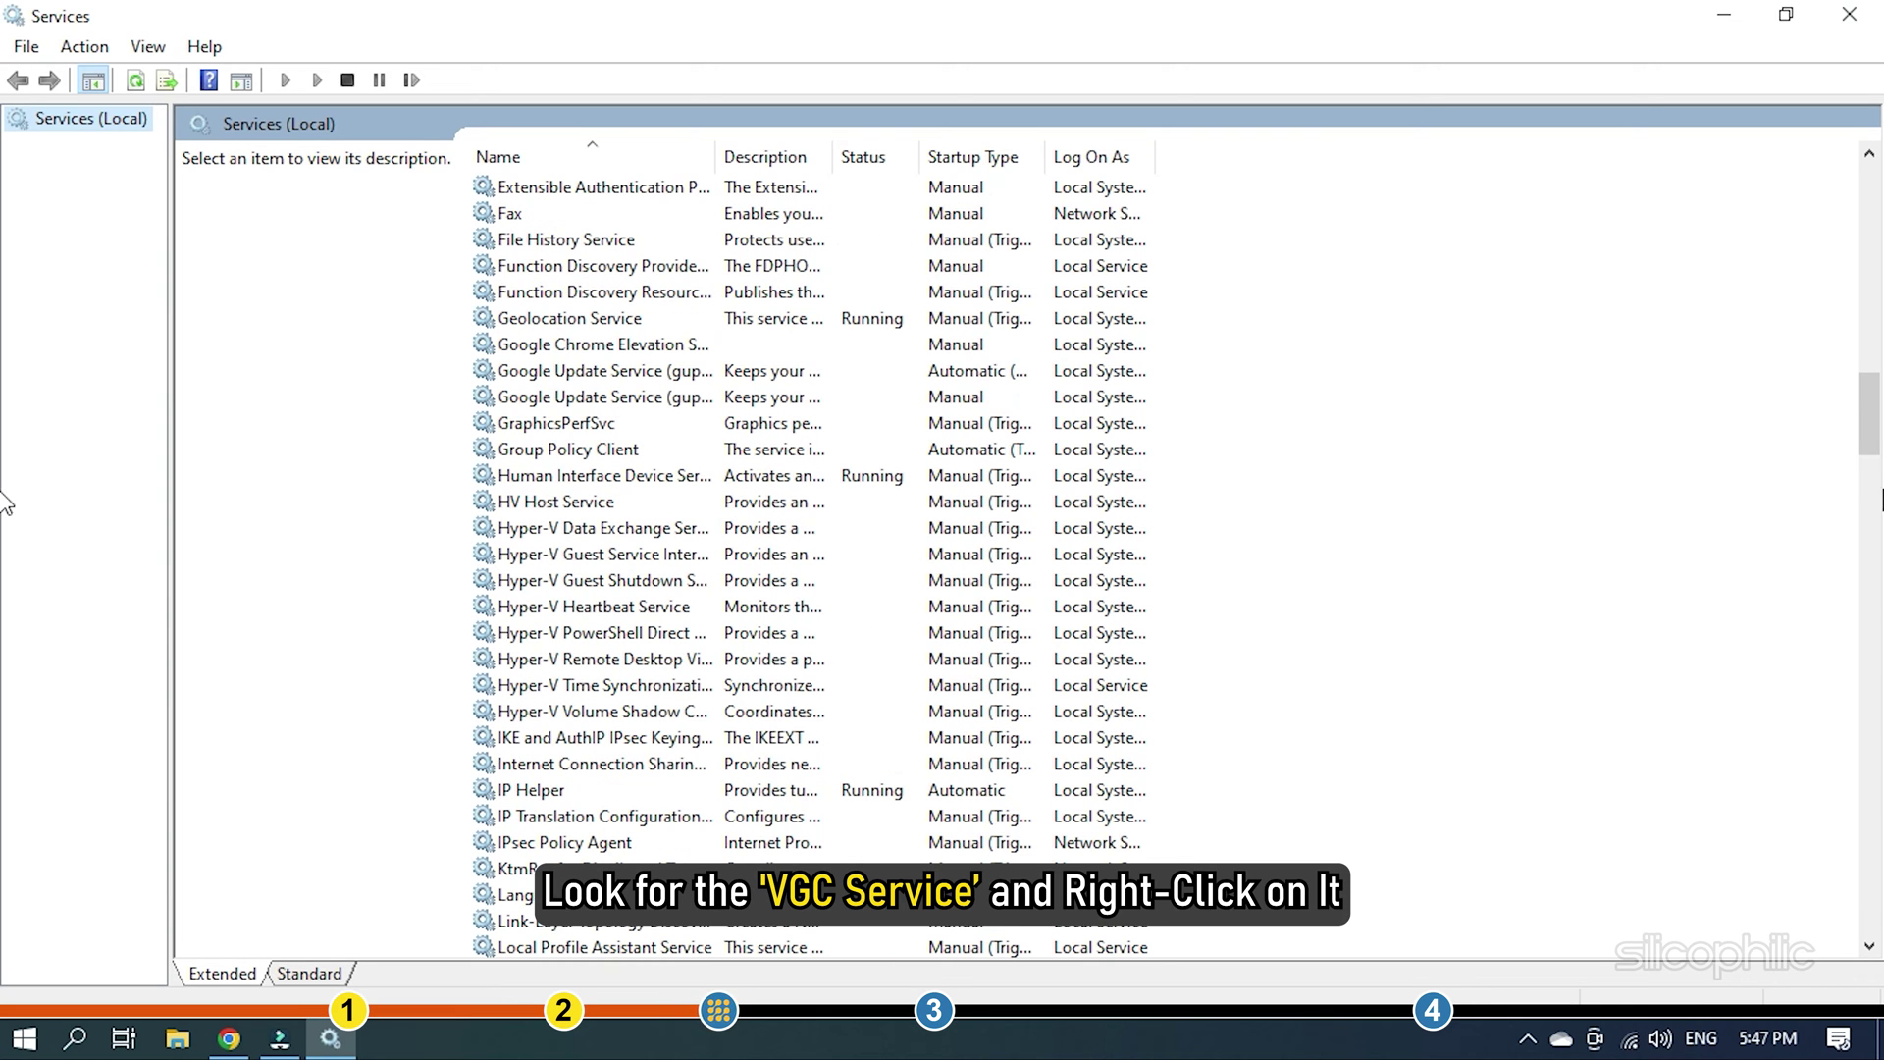
left_click_drag(1869, 412, 1854, 743)
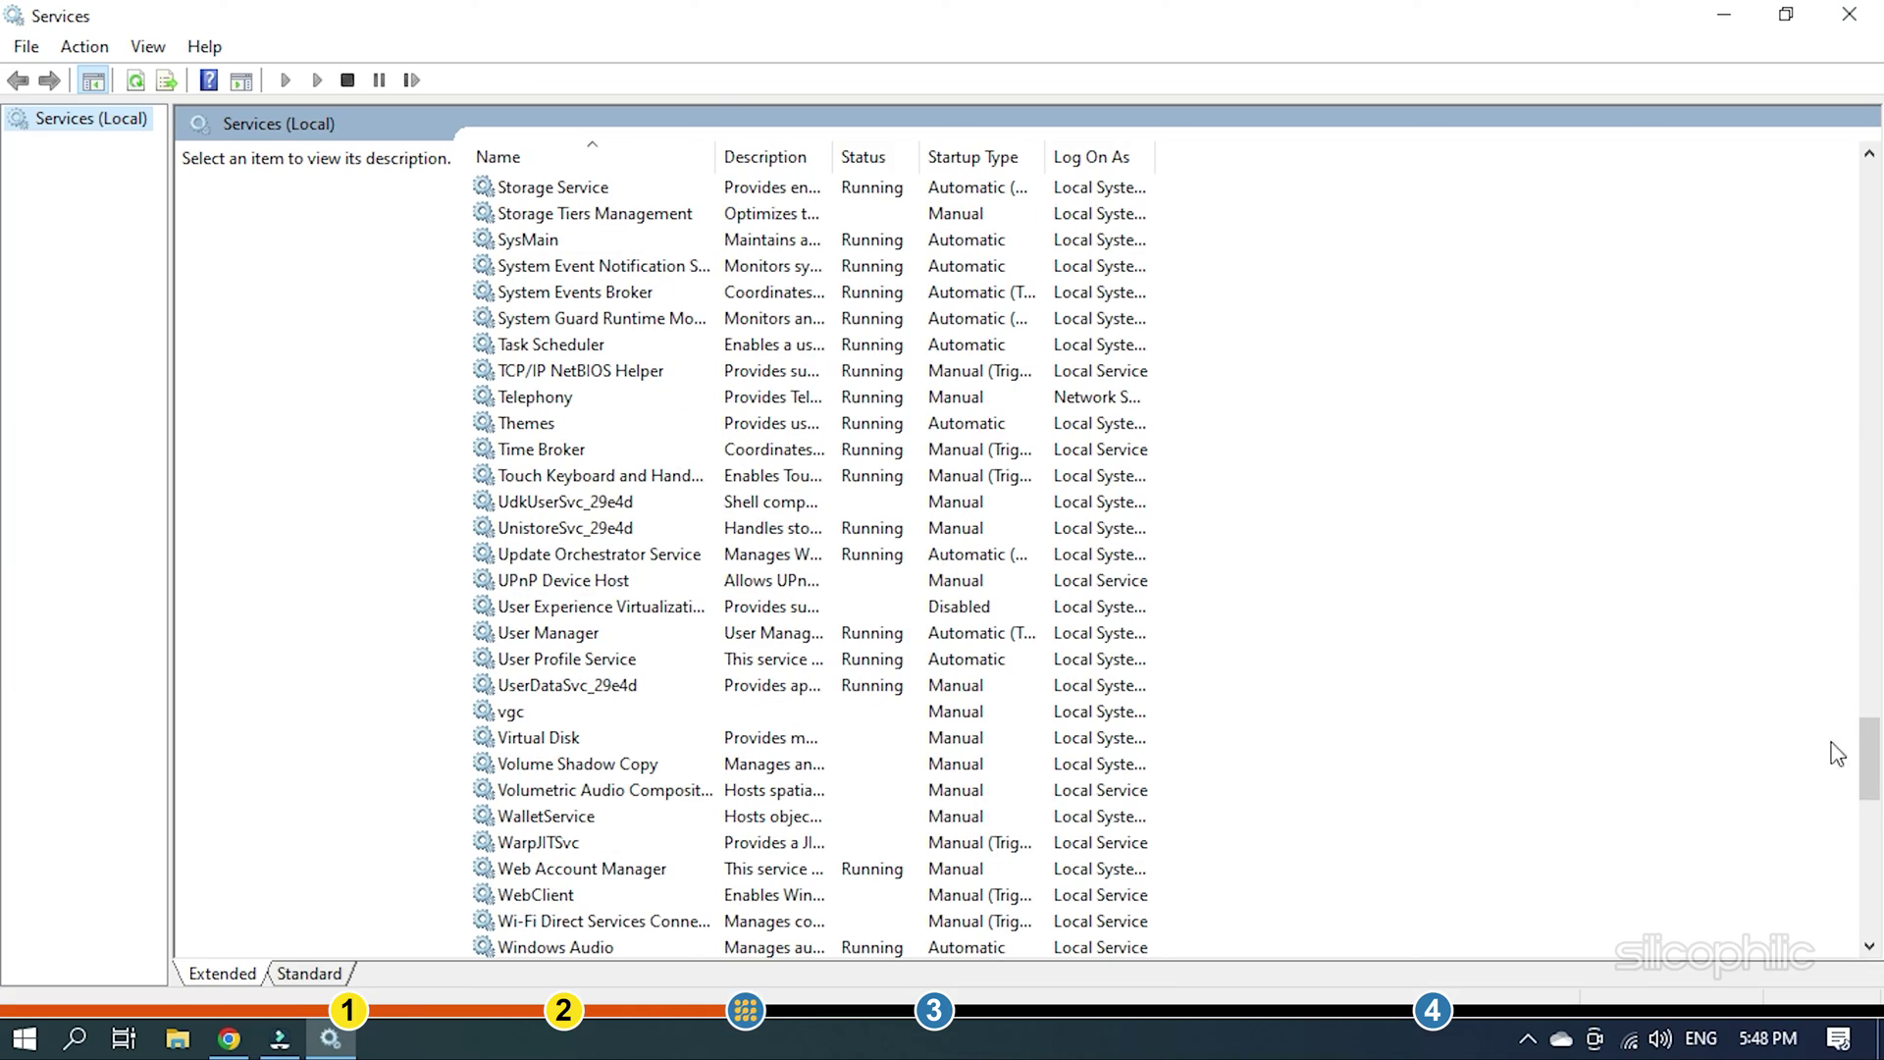
right_click(624, 714)
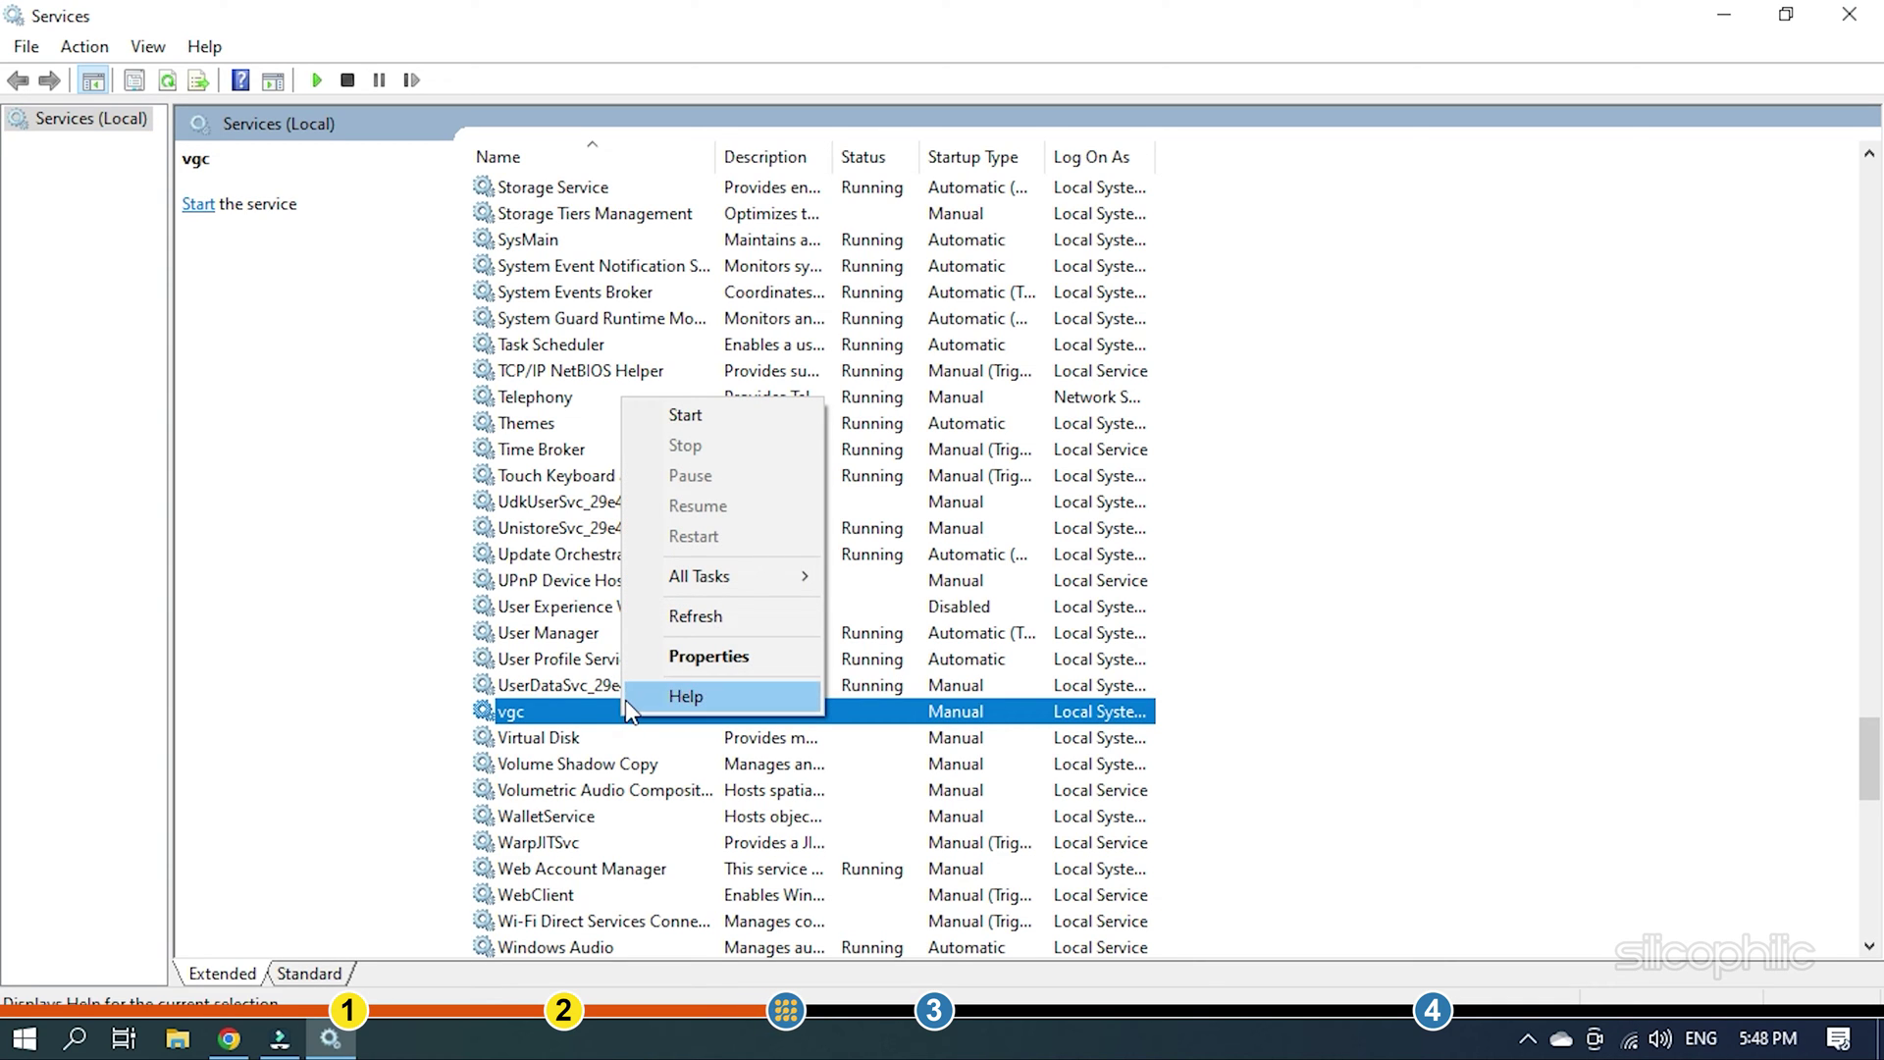
left_click(682, 656)
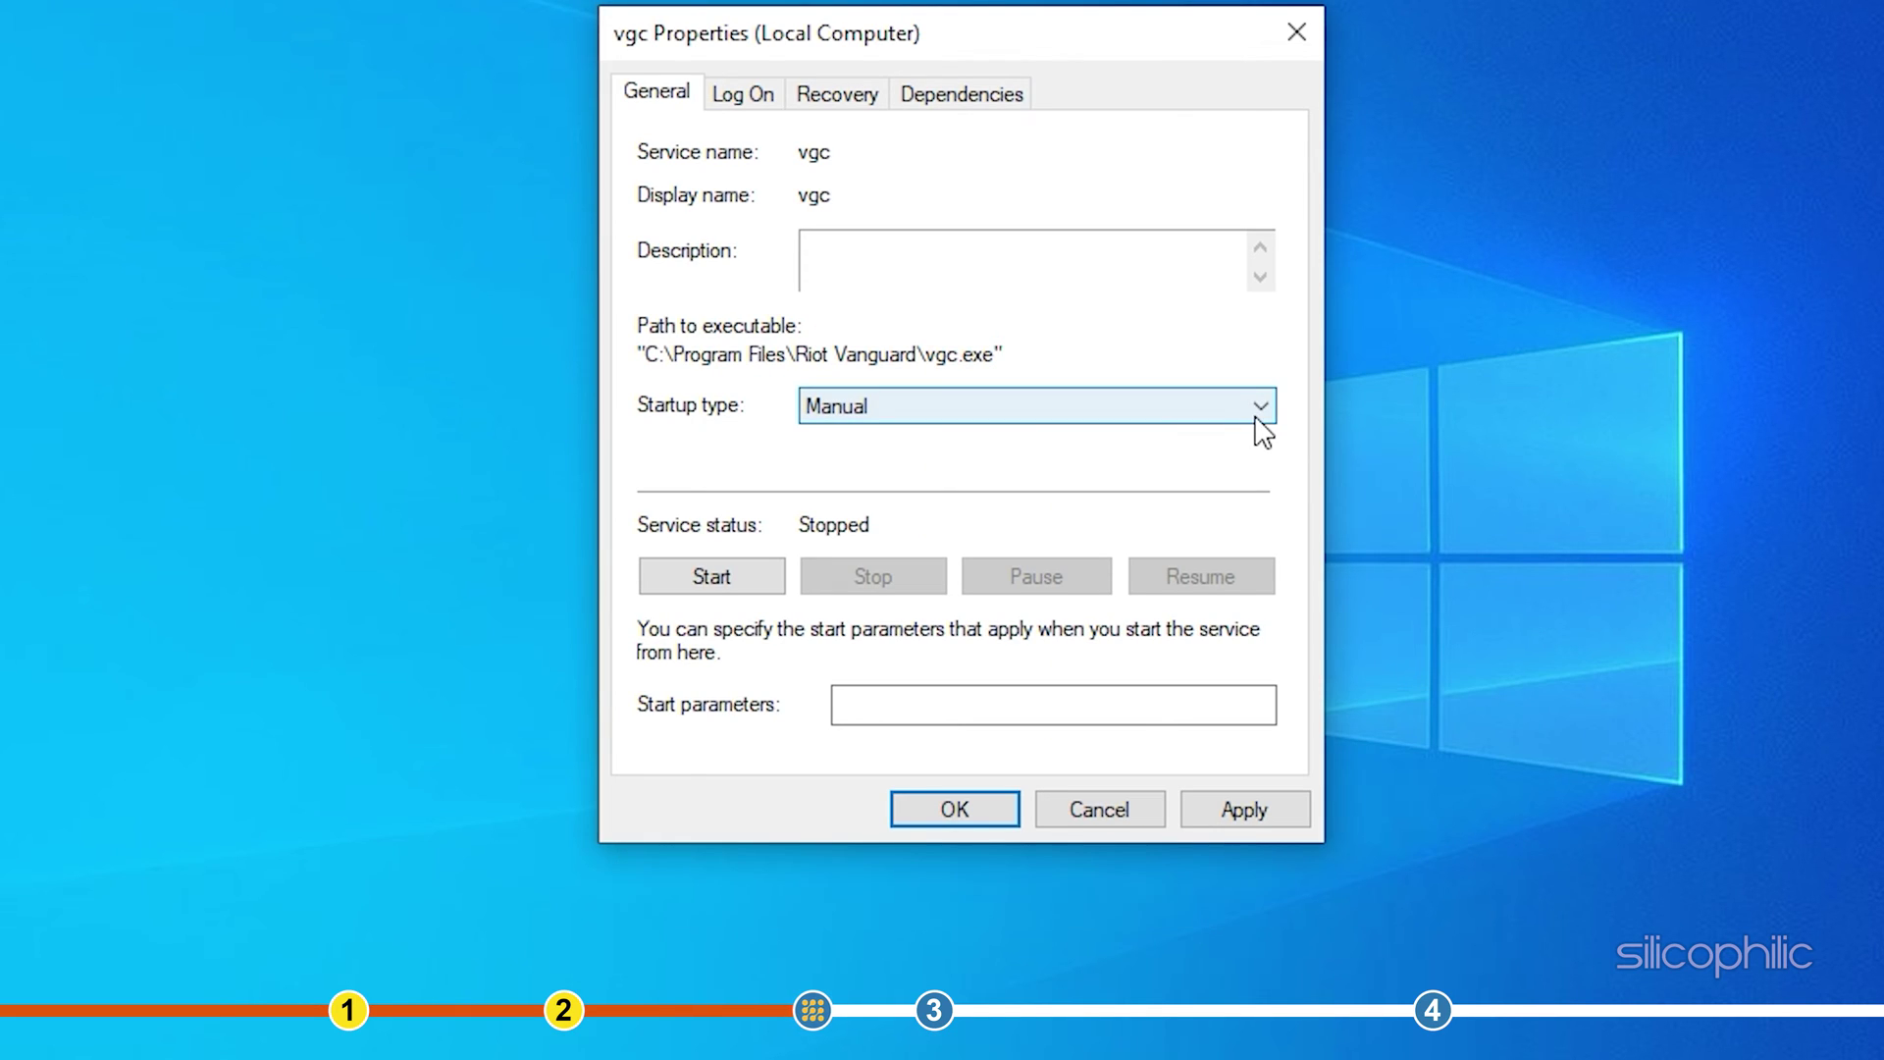
Step: Set the vgc service's startup type to Automatic, apply it, and confirm with OK
left_click(1264, 410)
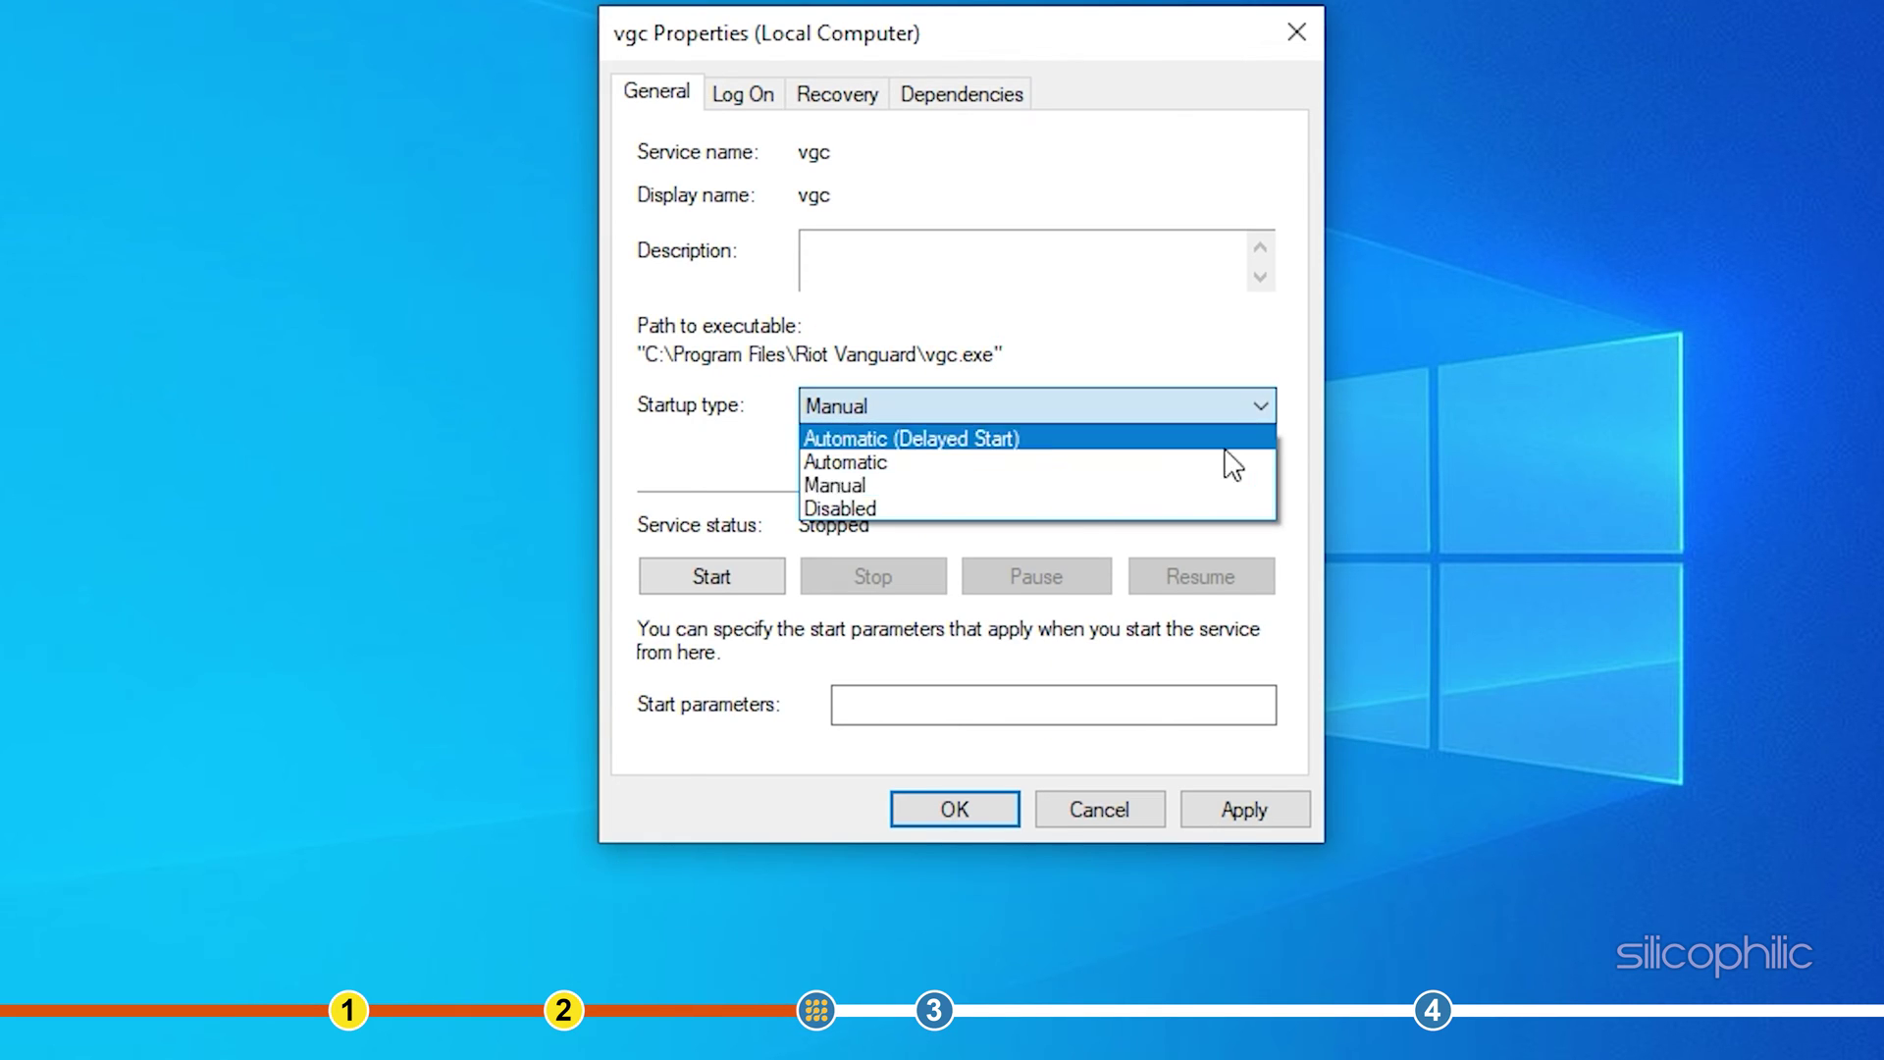
left_click(1080, 469)
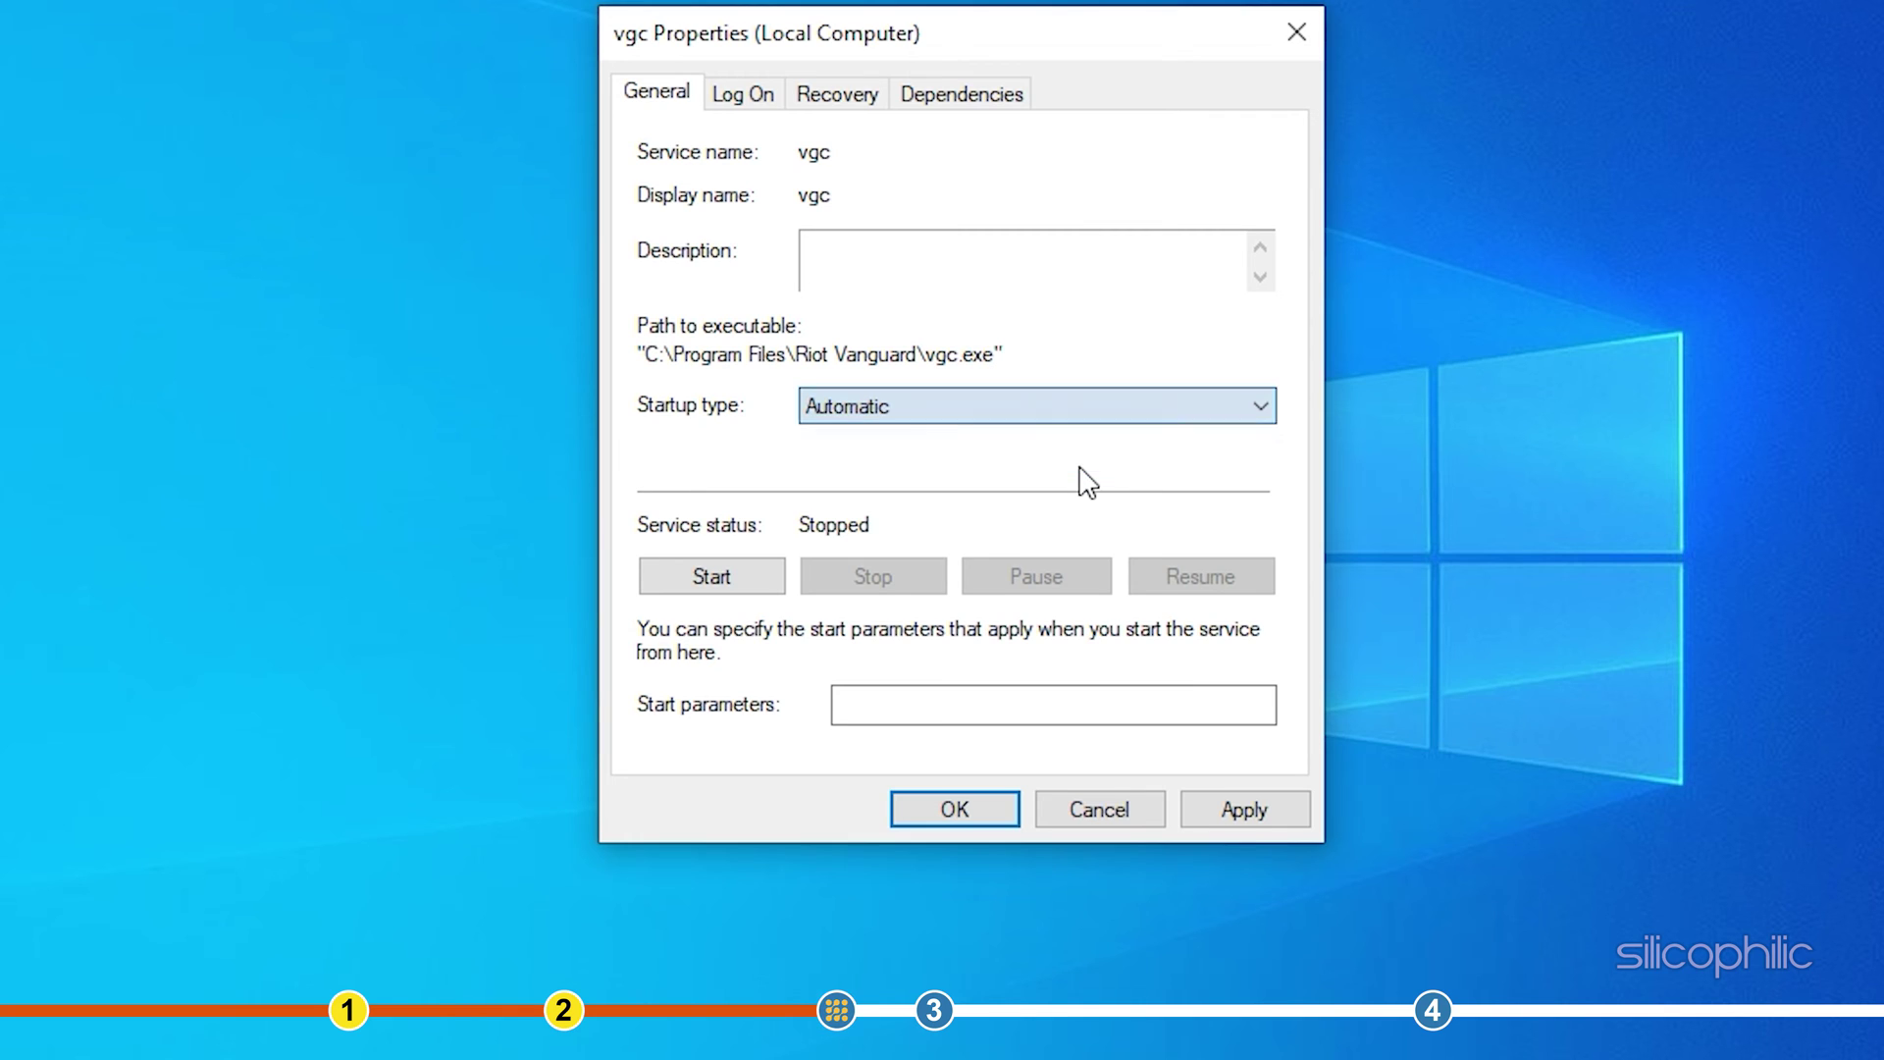
left_click(1236, 810)
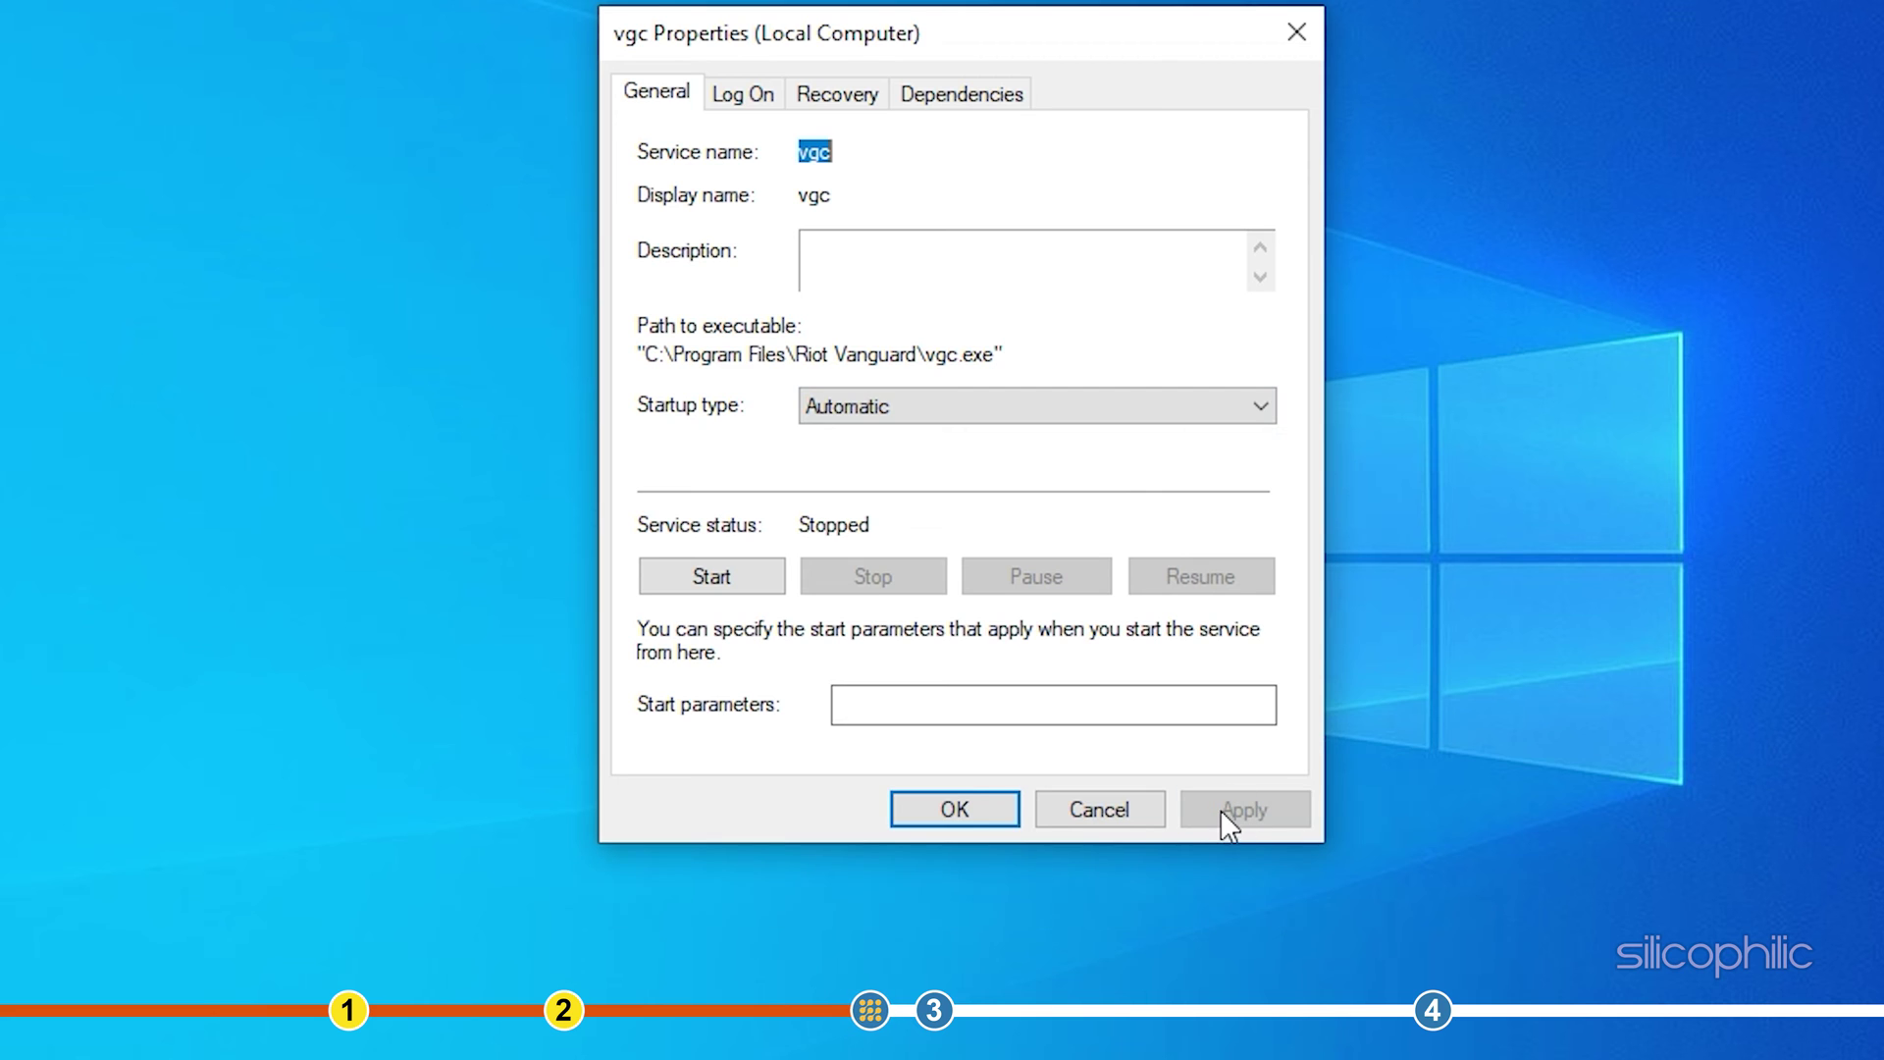
left_click(955, 807)
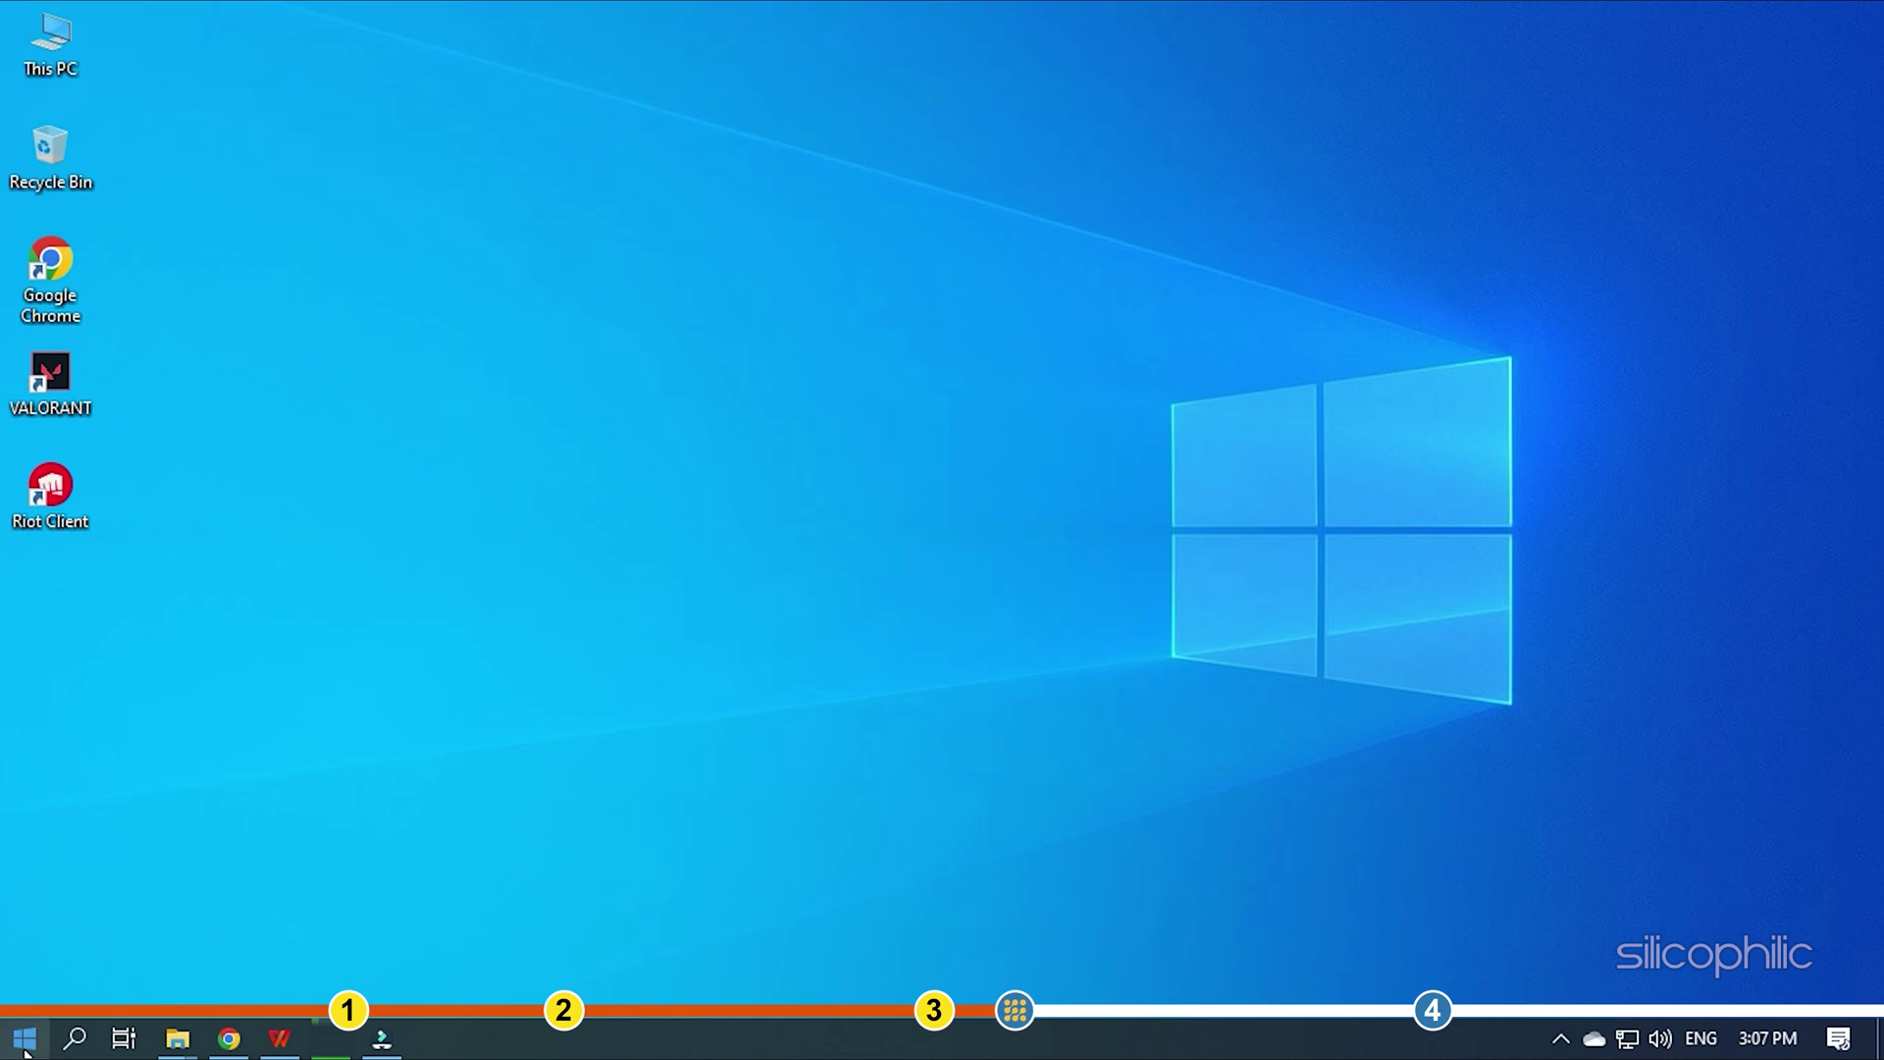
Step: Open Control Panel from a 'cont' Start search and set View by to Large icons
left_click(25, 1042)
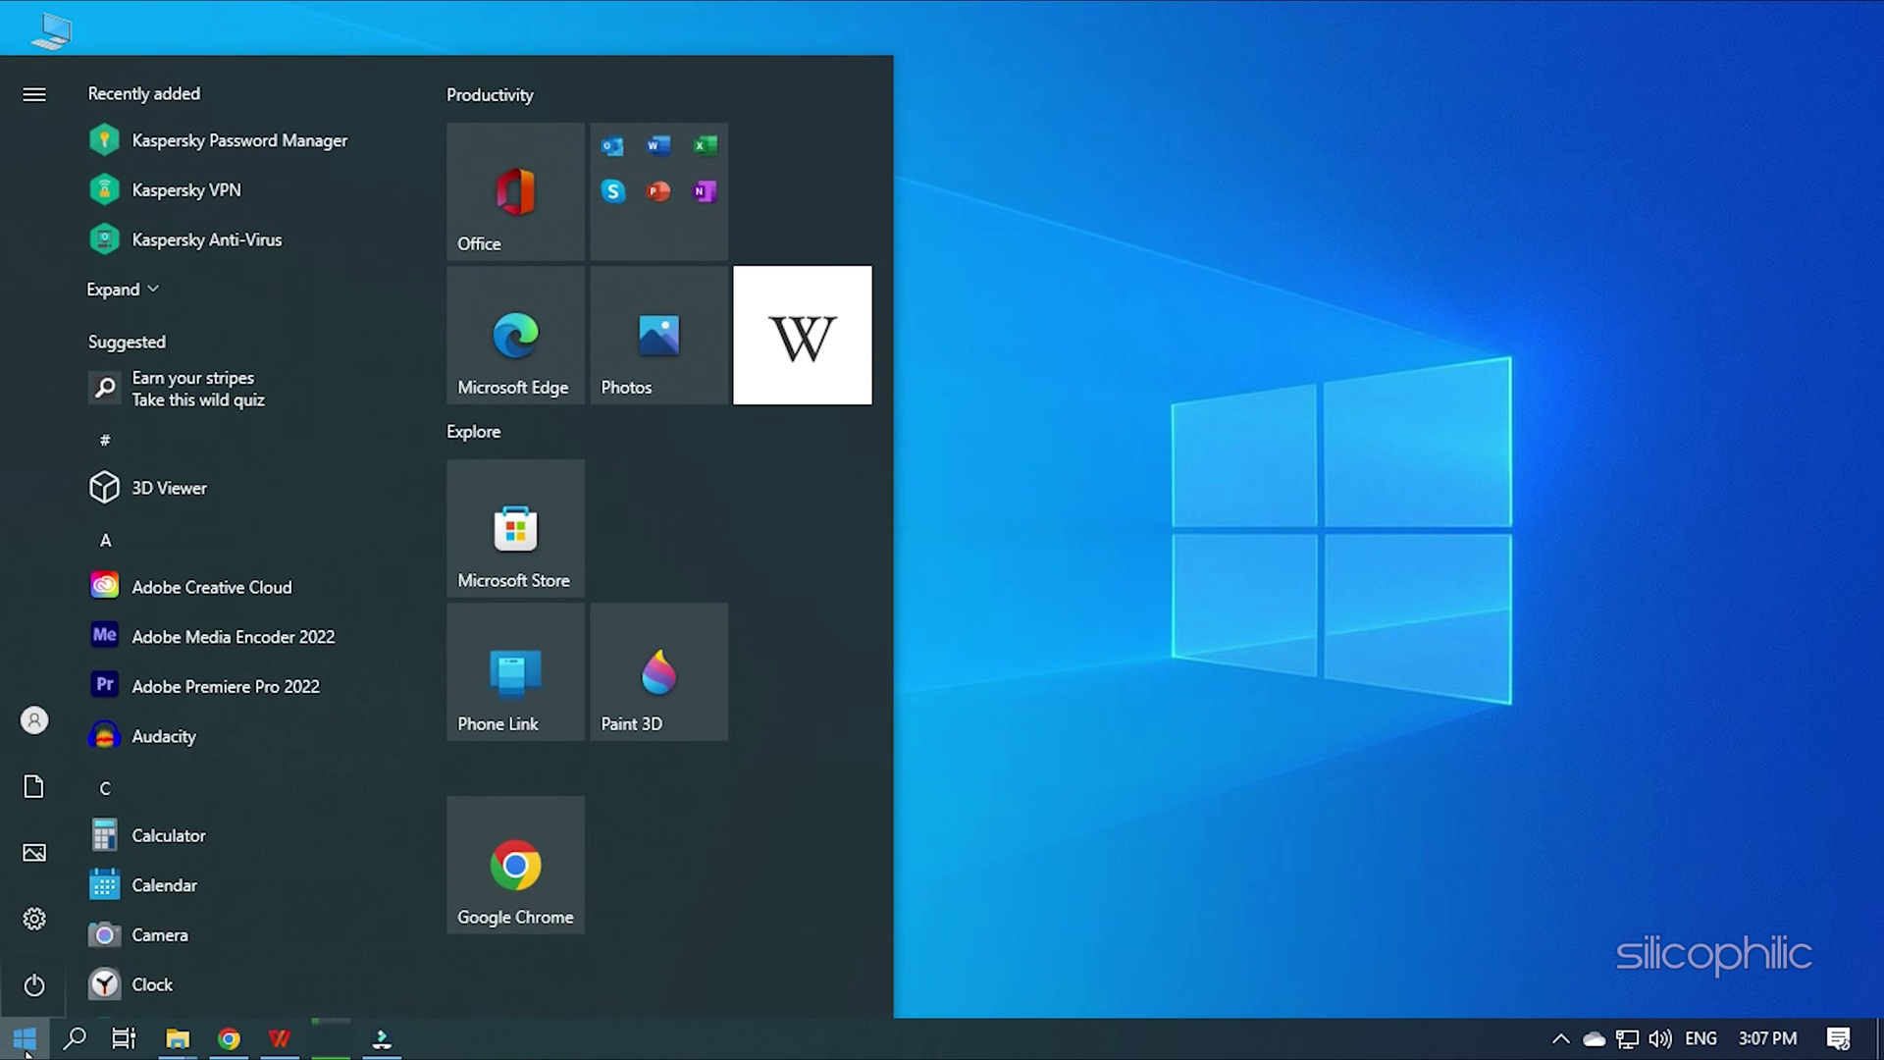
type("co")
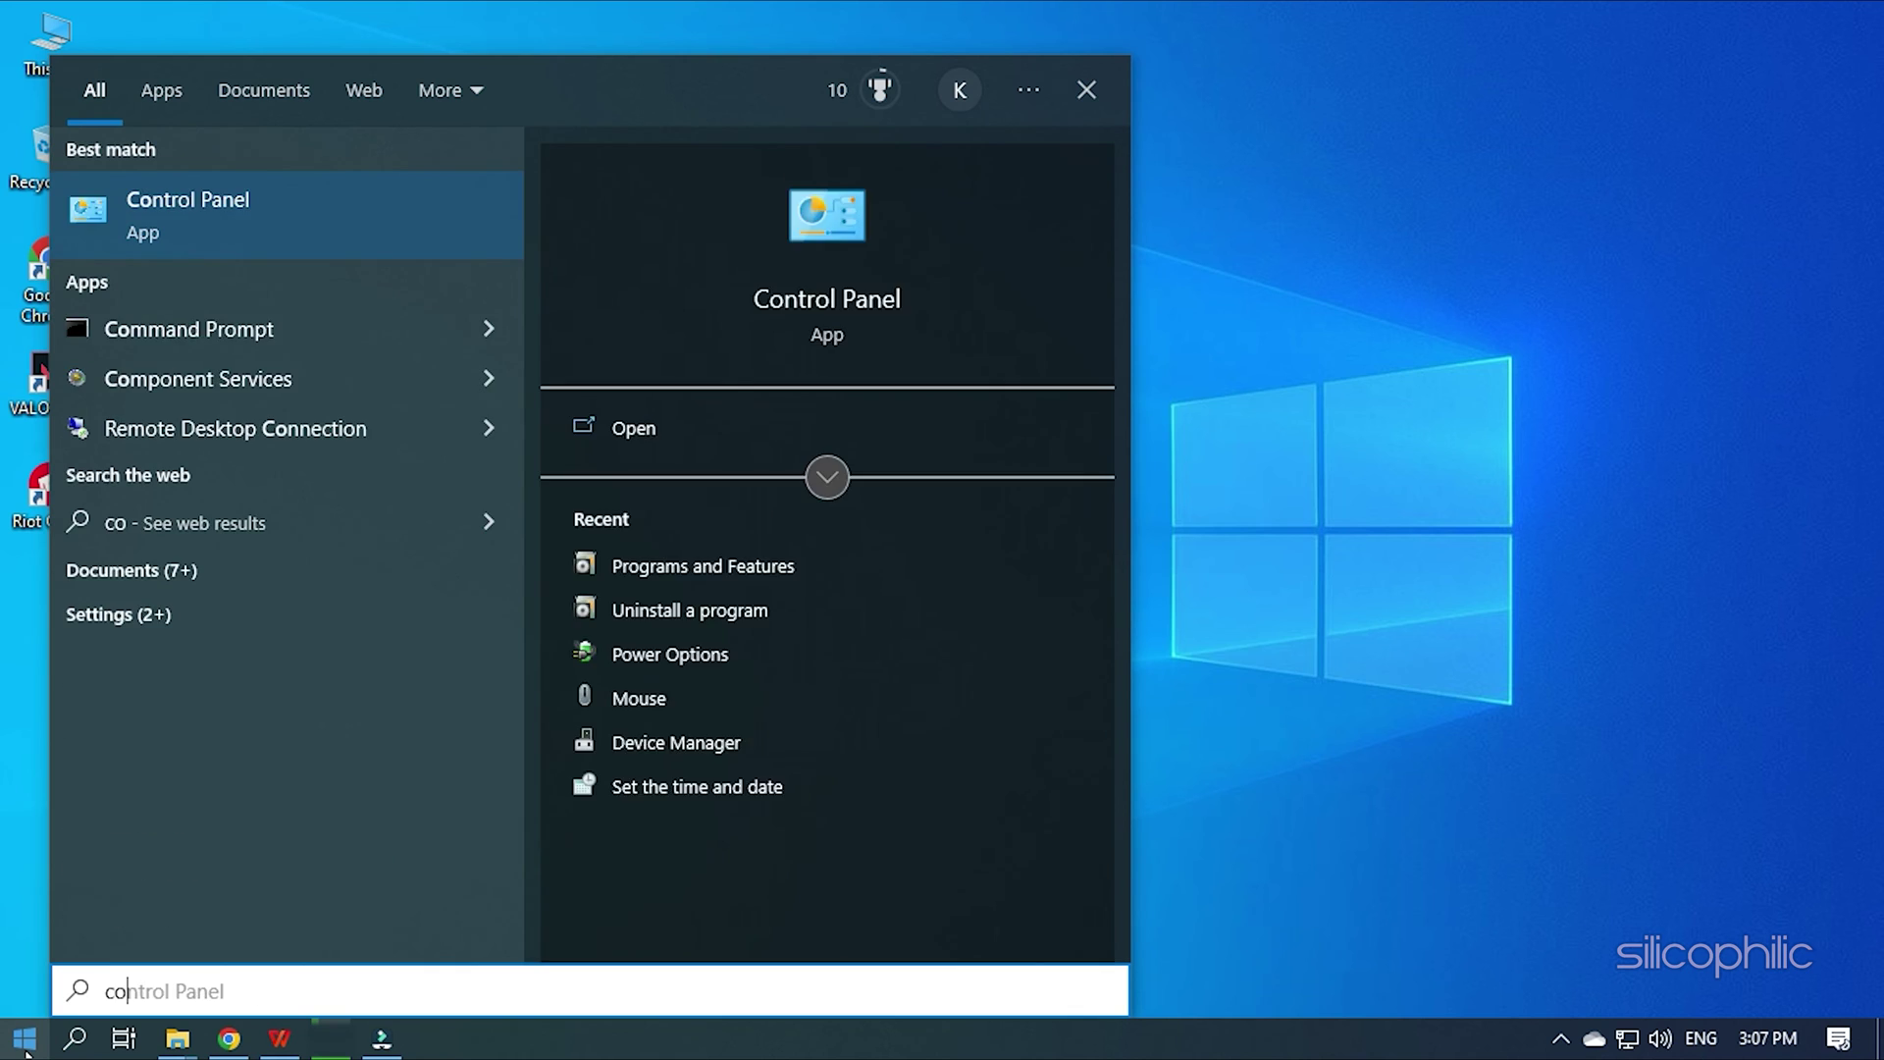
type("nt")
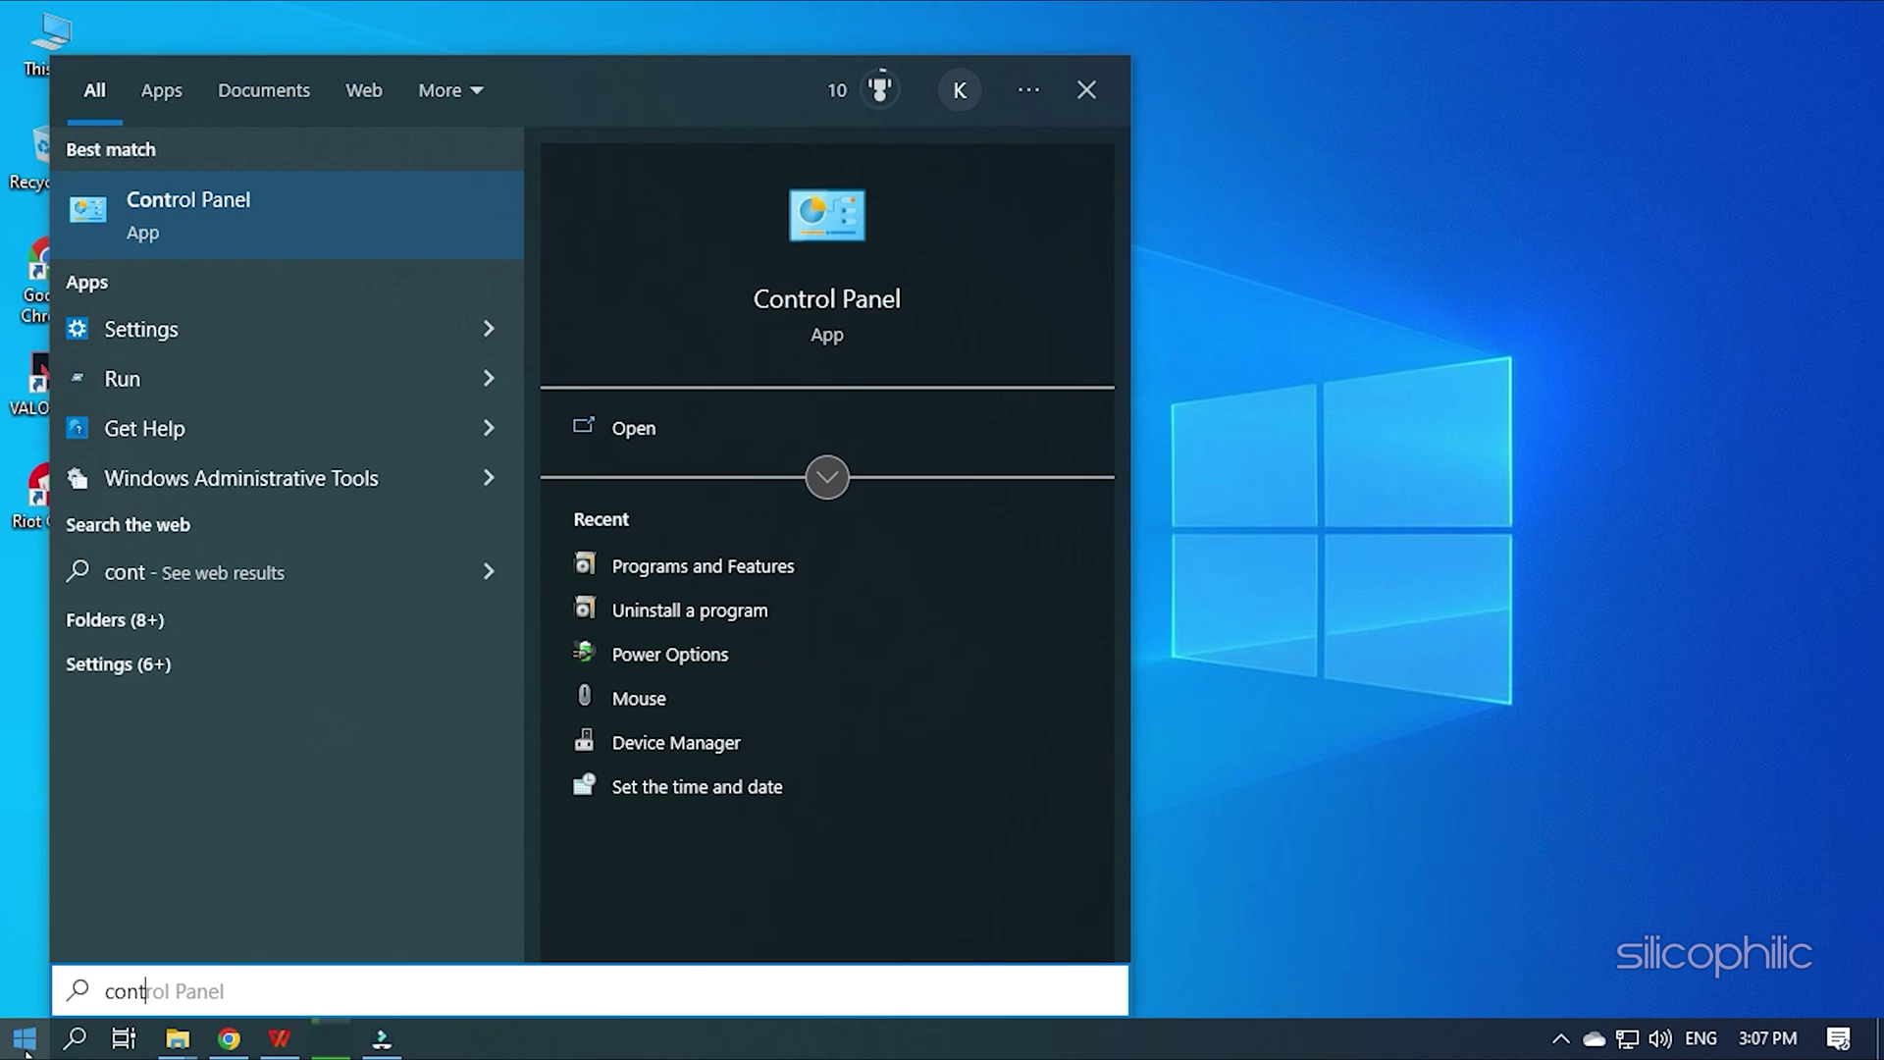
key("Tab")
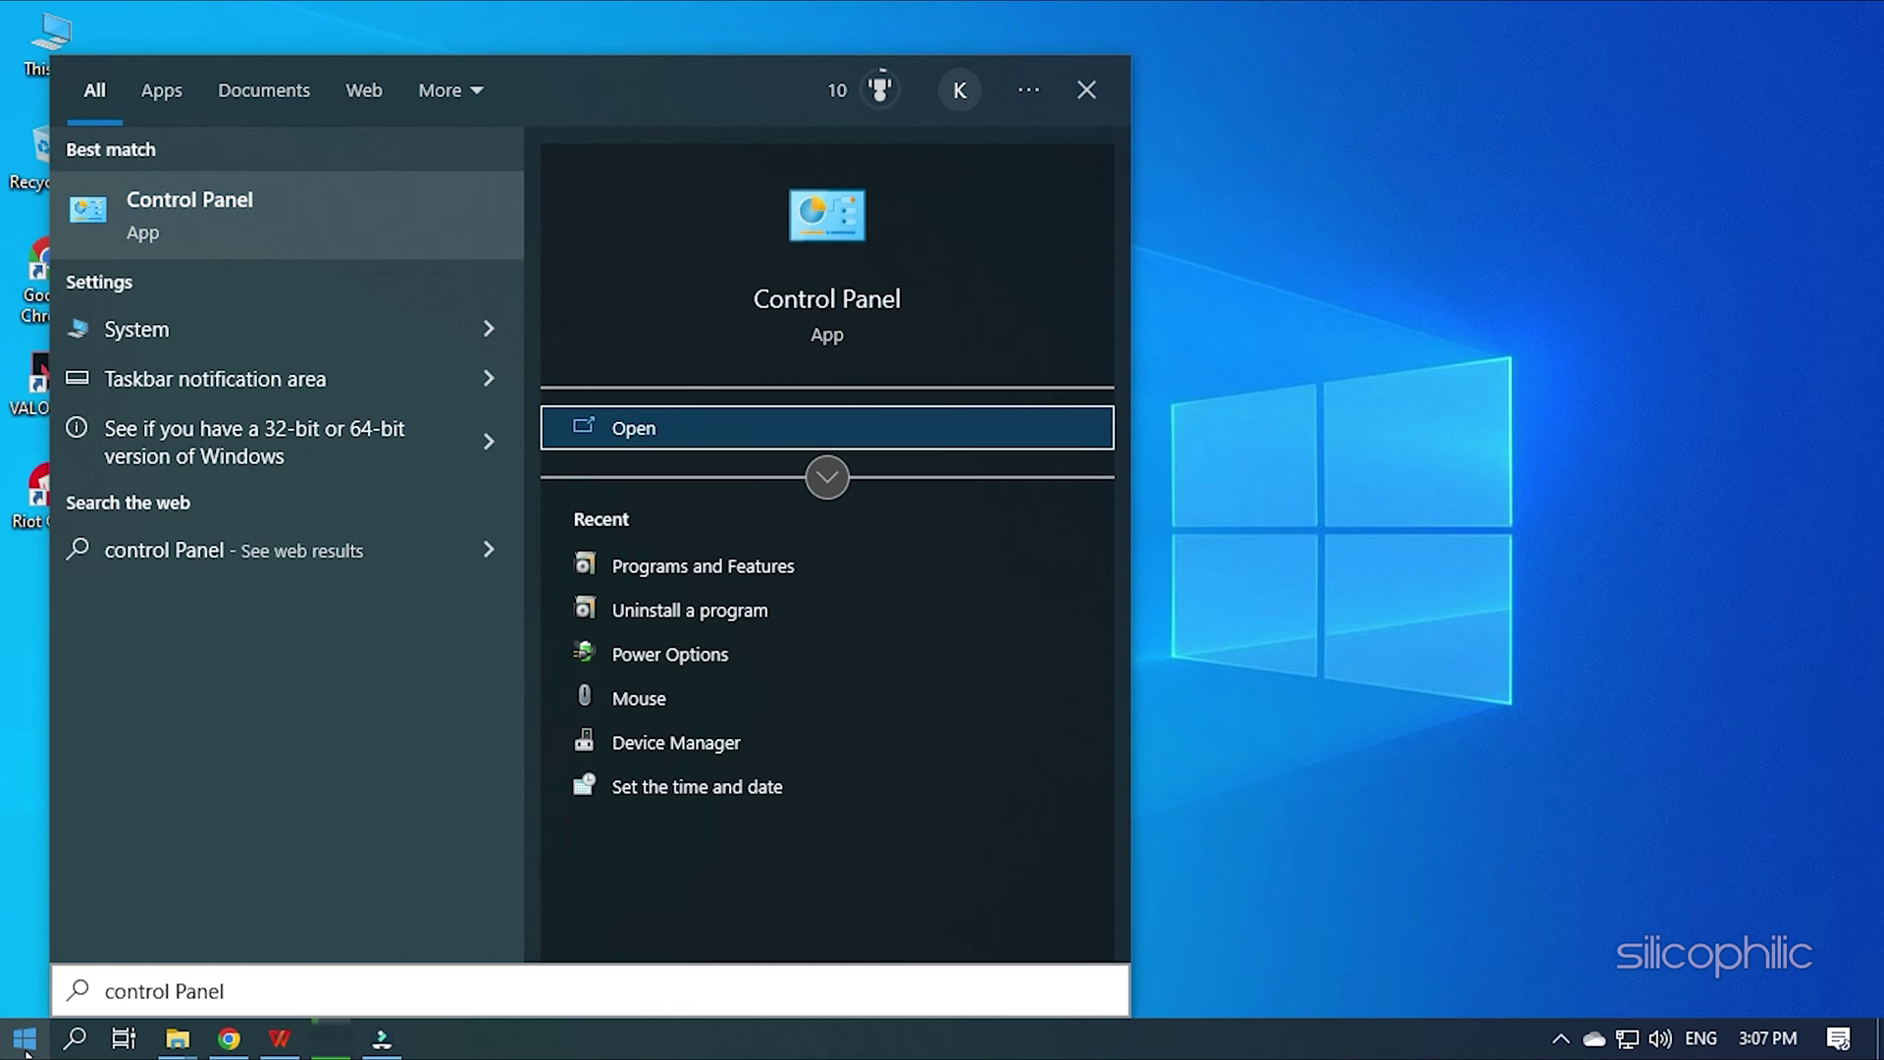
left_click(356, 192)
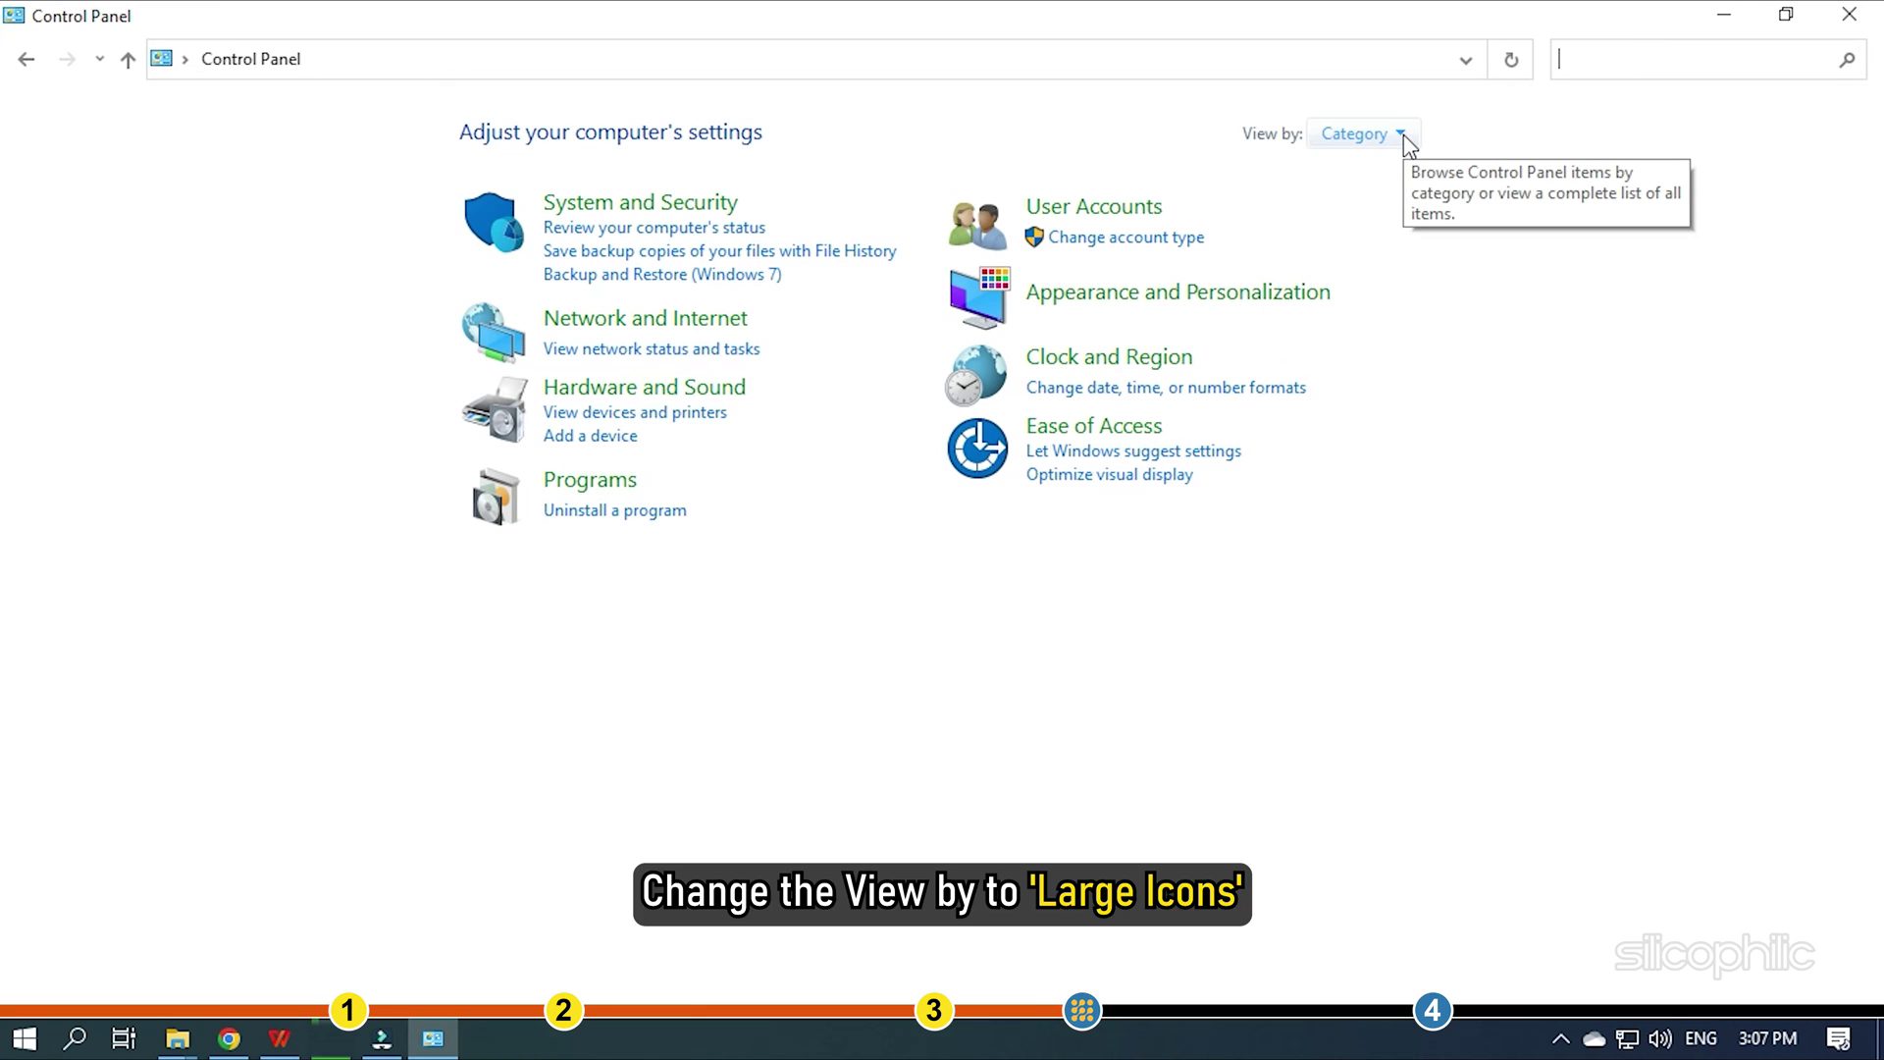
left_click(1403, 133)
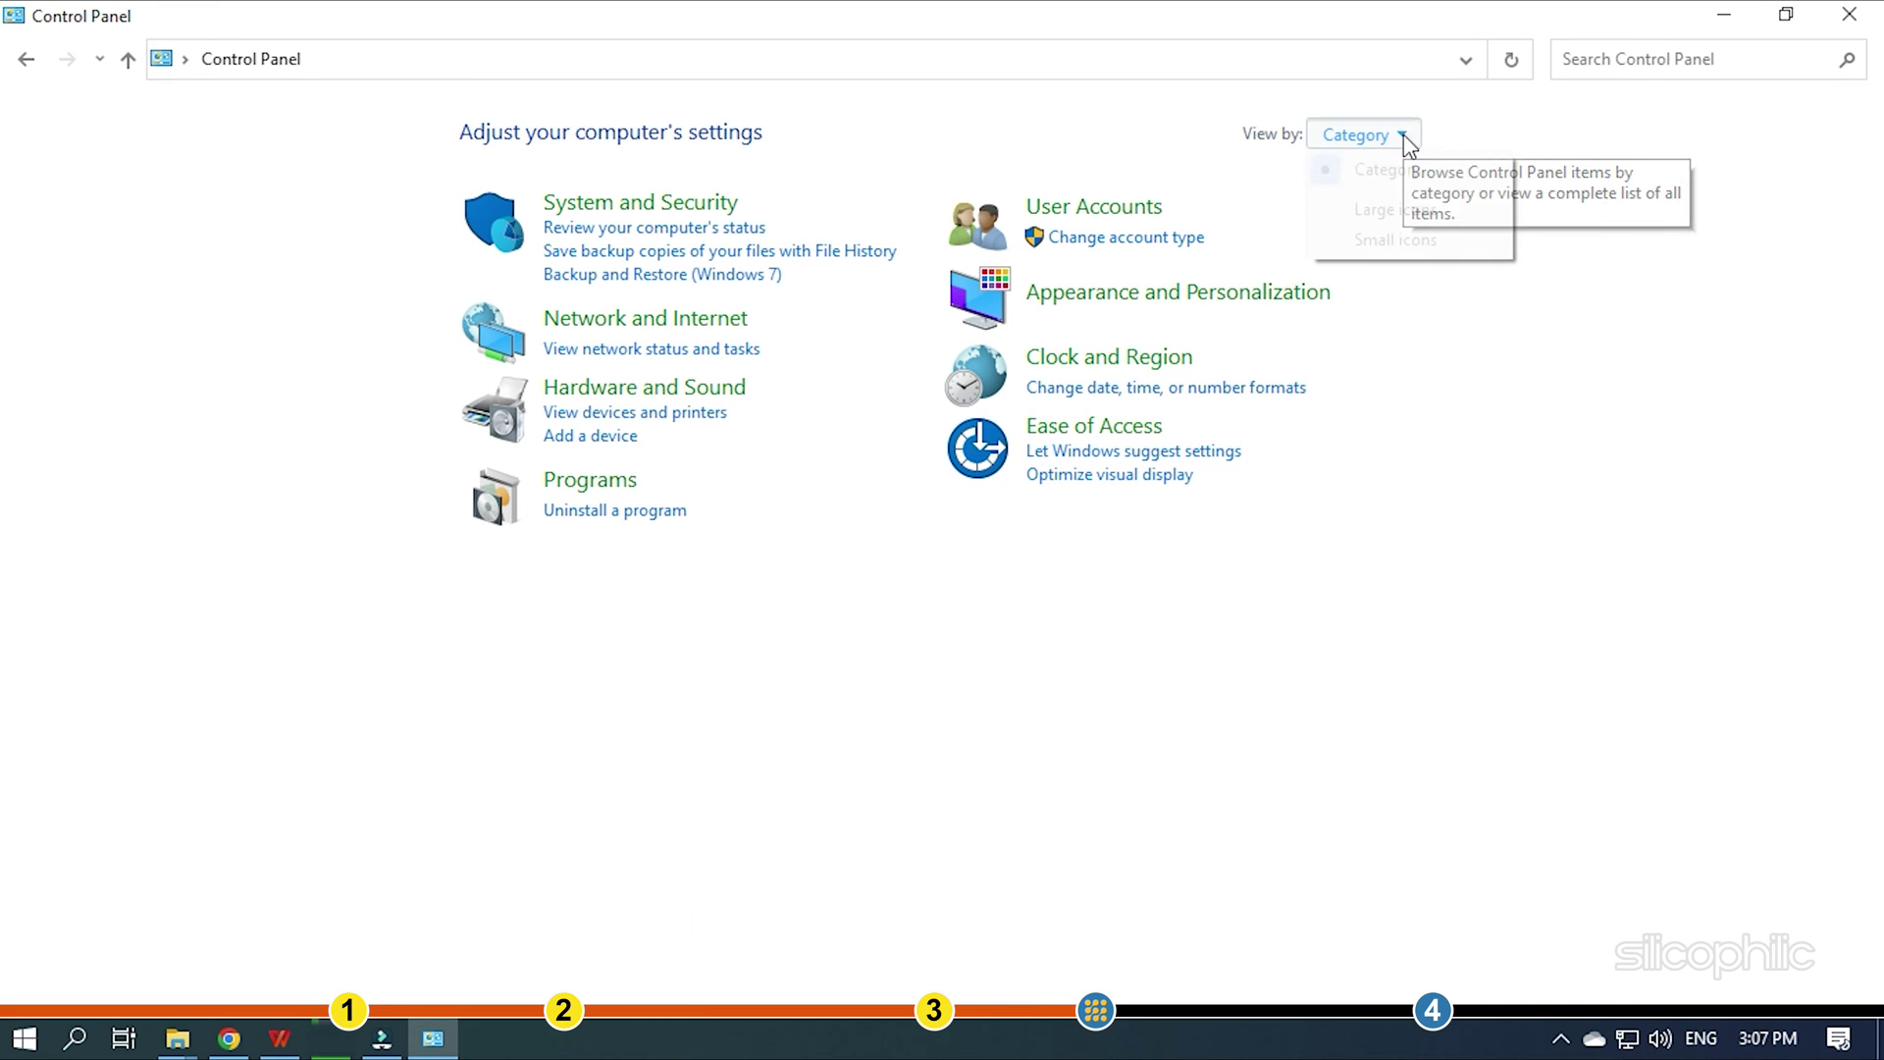
left_click(1395, 210)
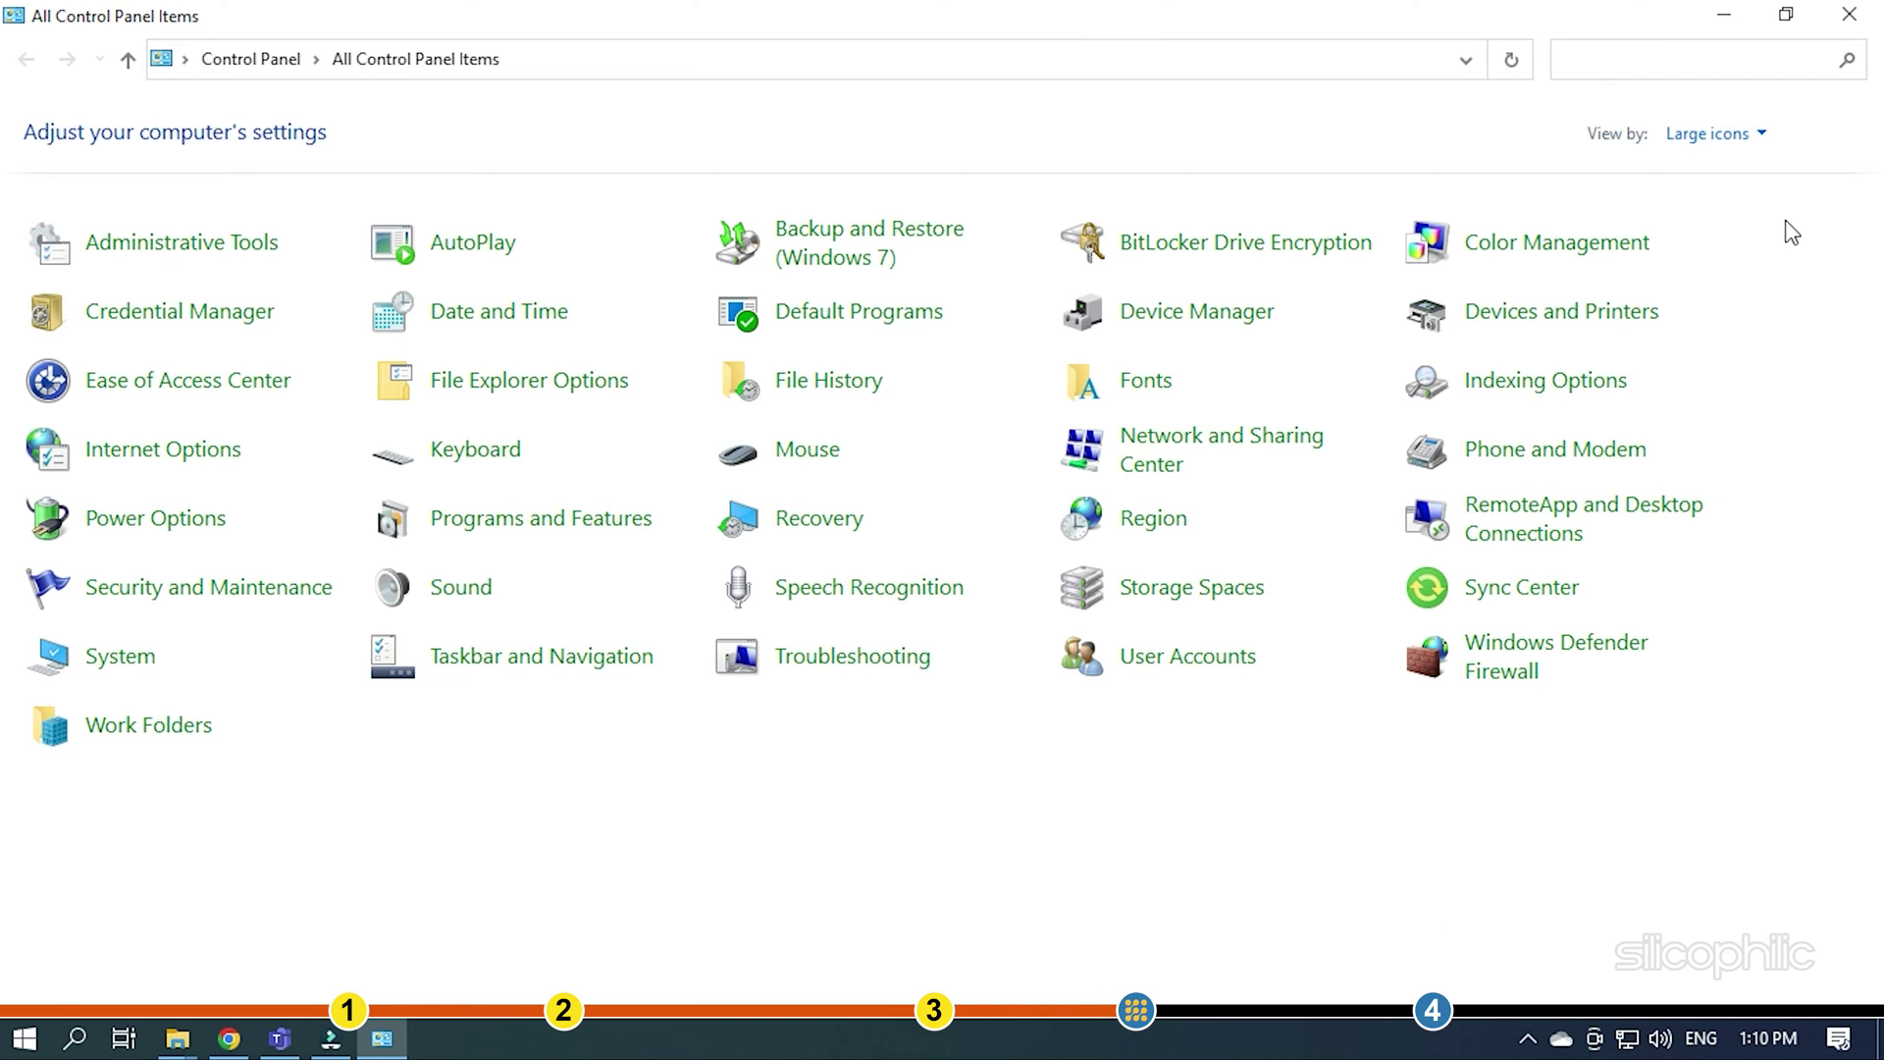
Step: Uninstall Riot Vanguard from Programs and Features, then close that window
left_click(511, 545)
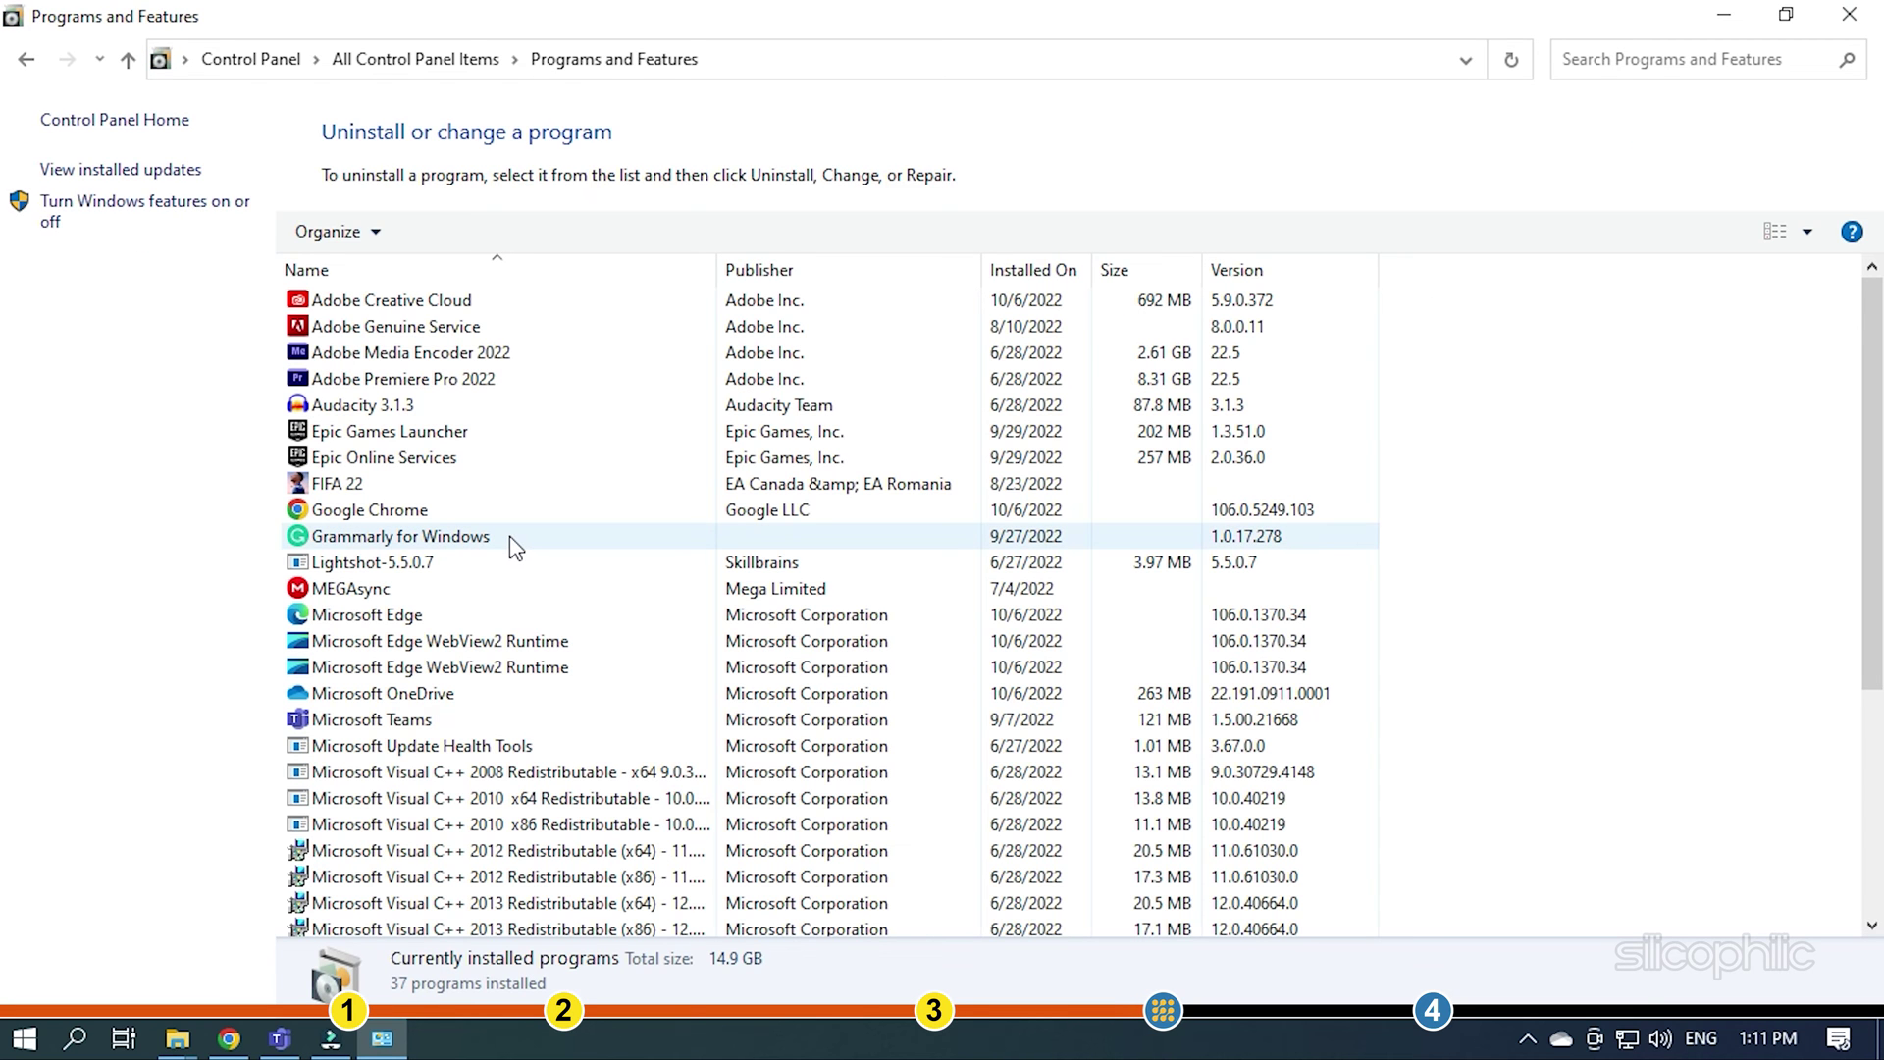
scroll(527, 554, "down", 5)
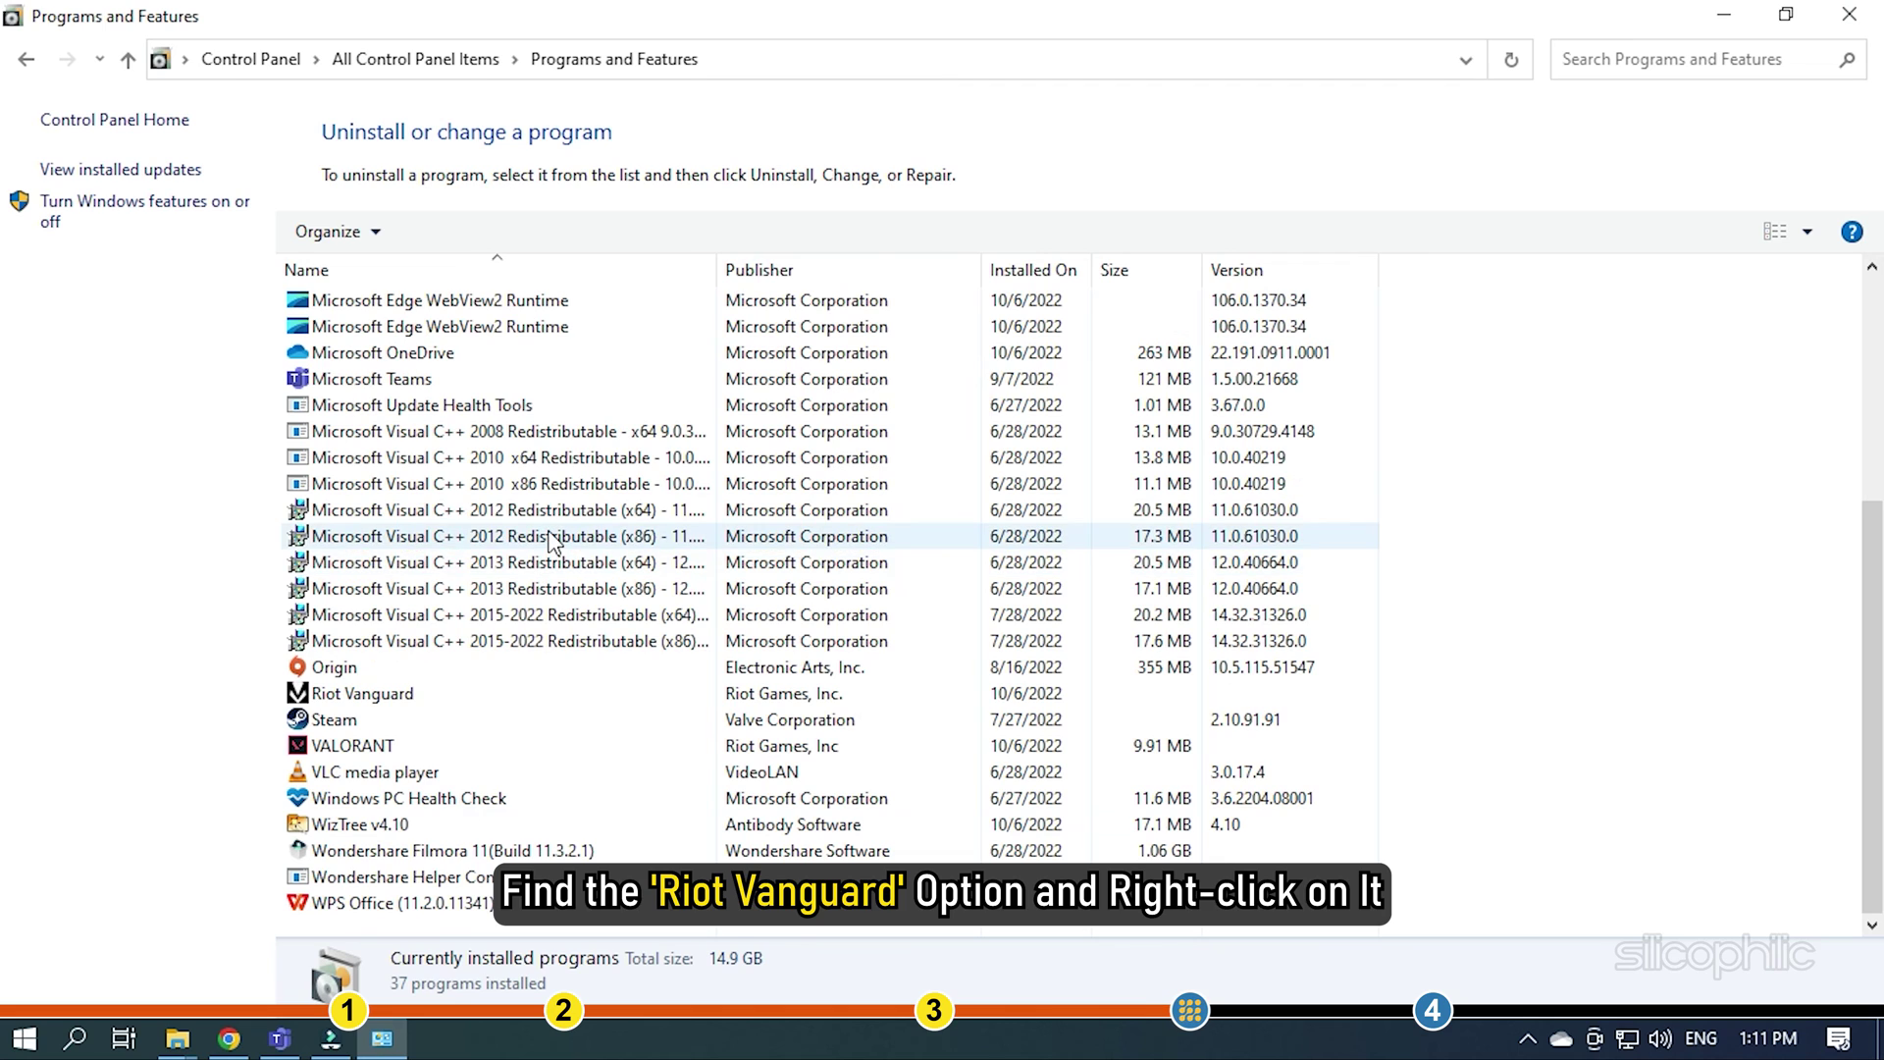
left_click(468, 688)
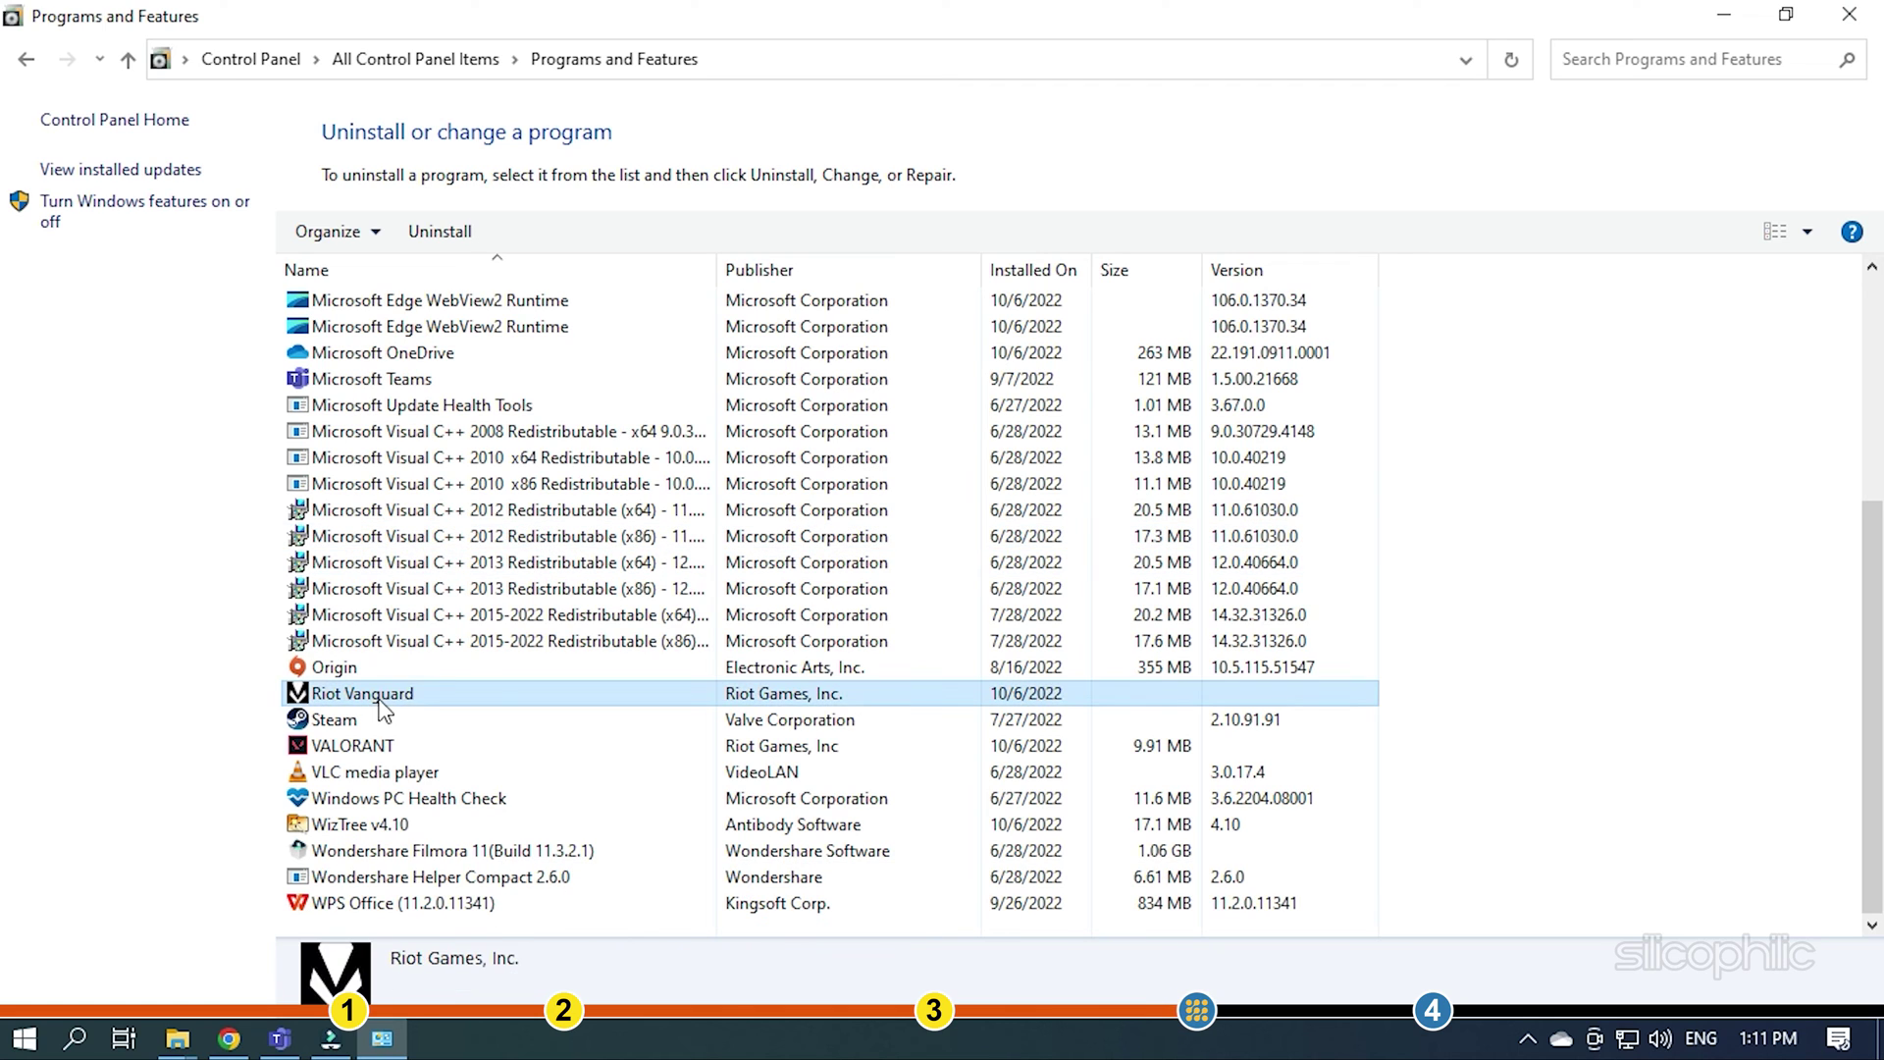
right_click(468, 691)
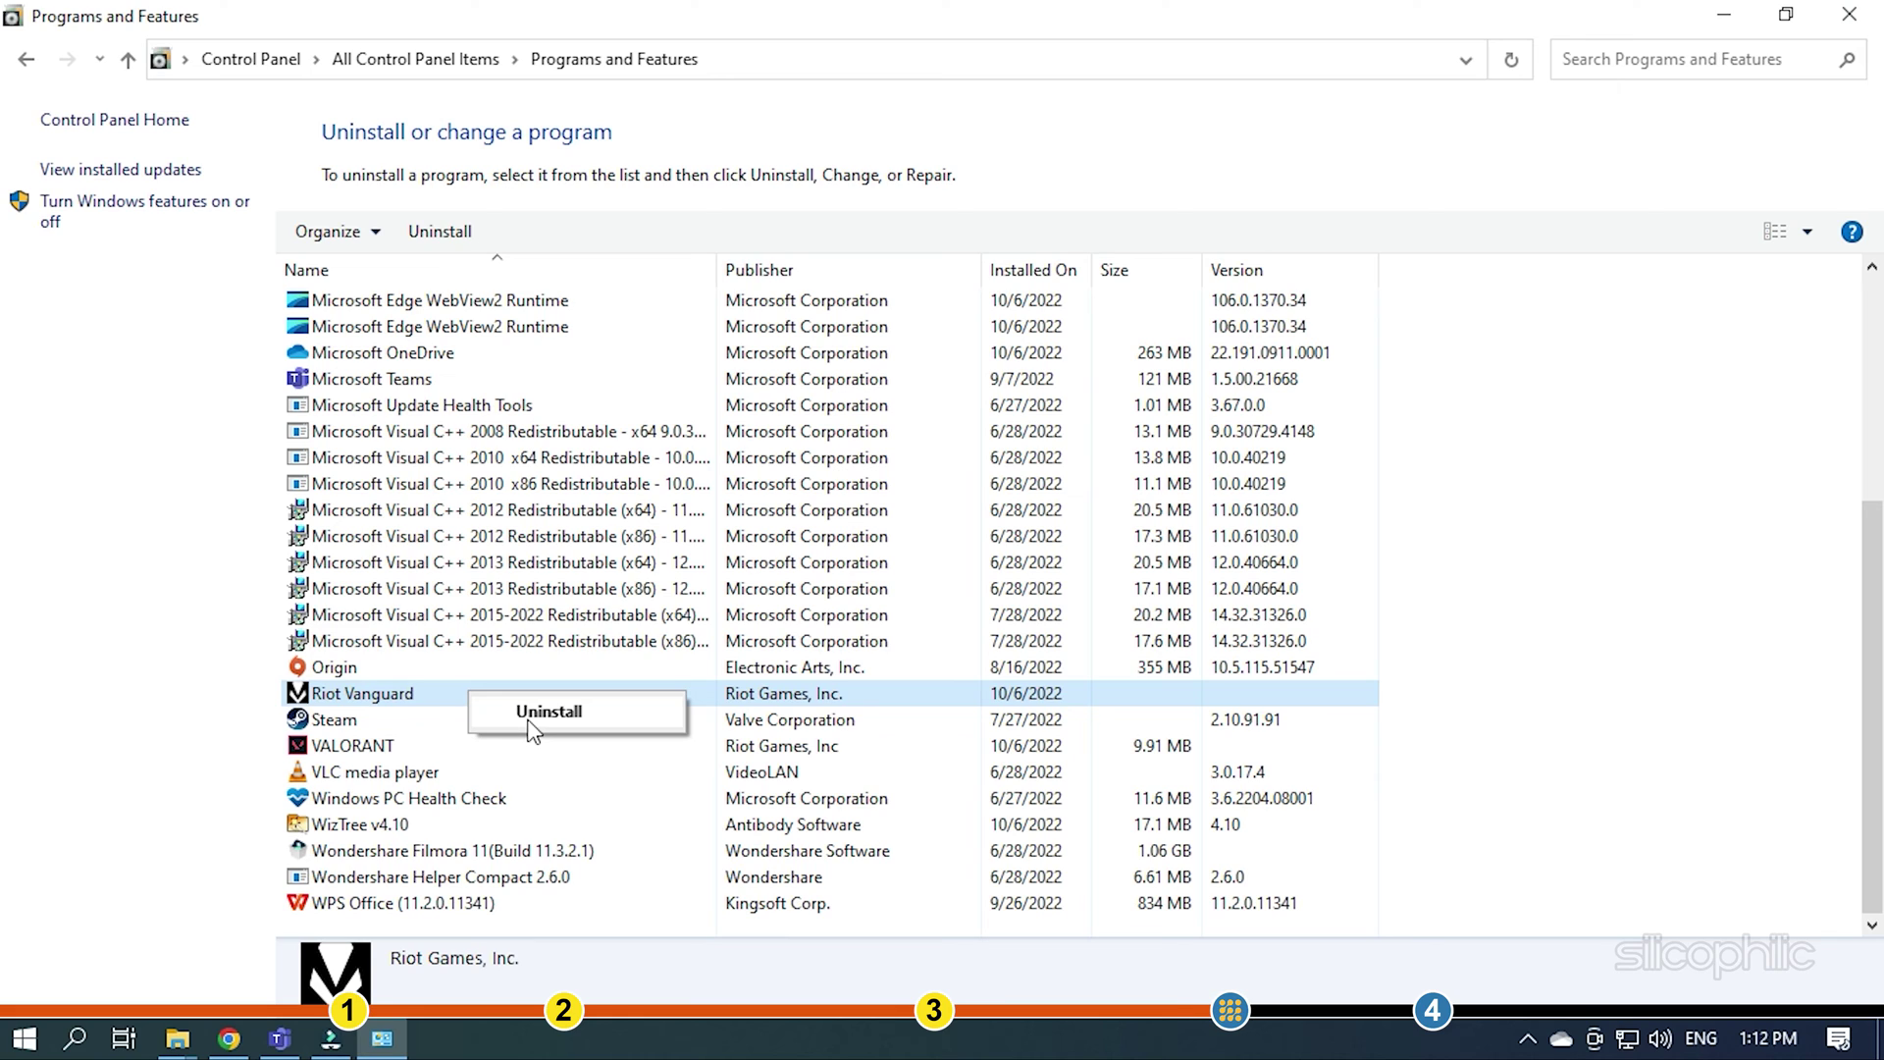
left_click(596, 719)
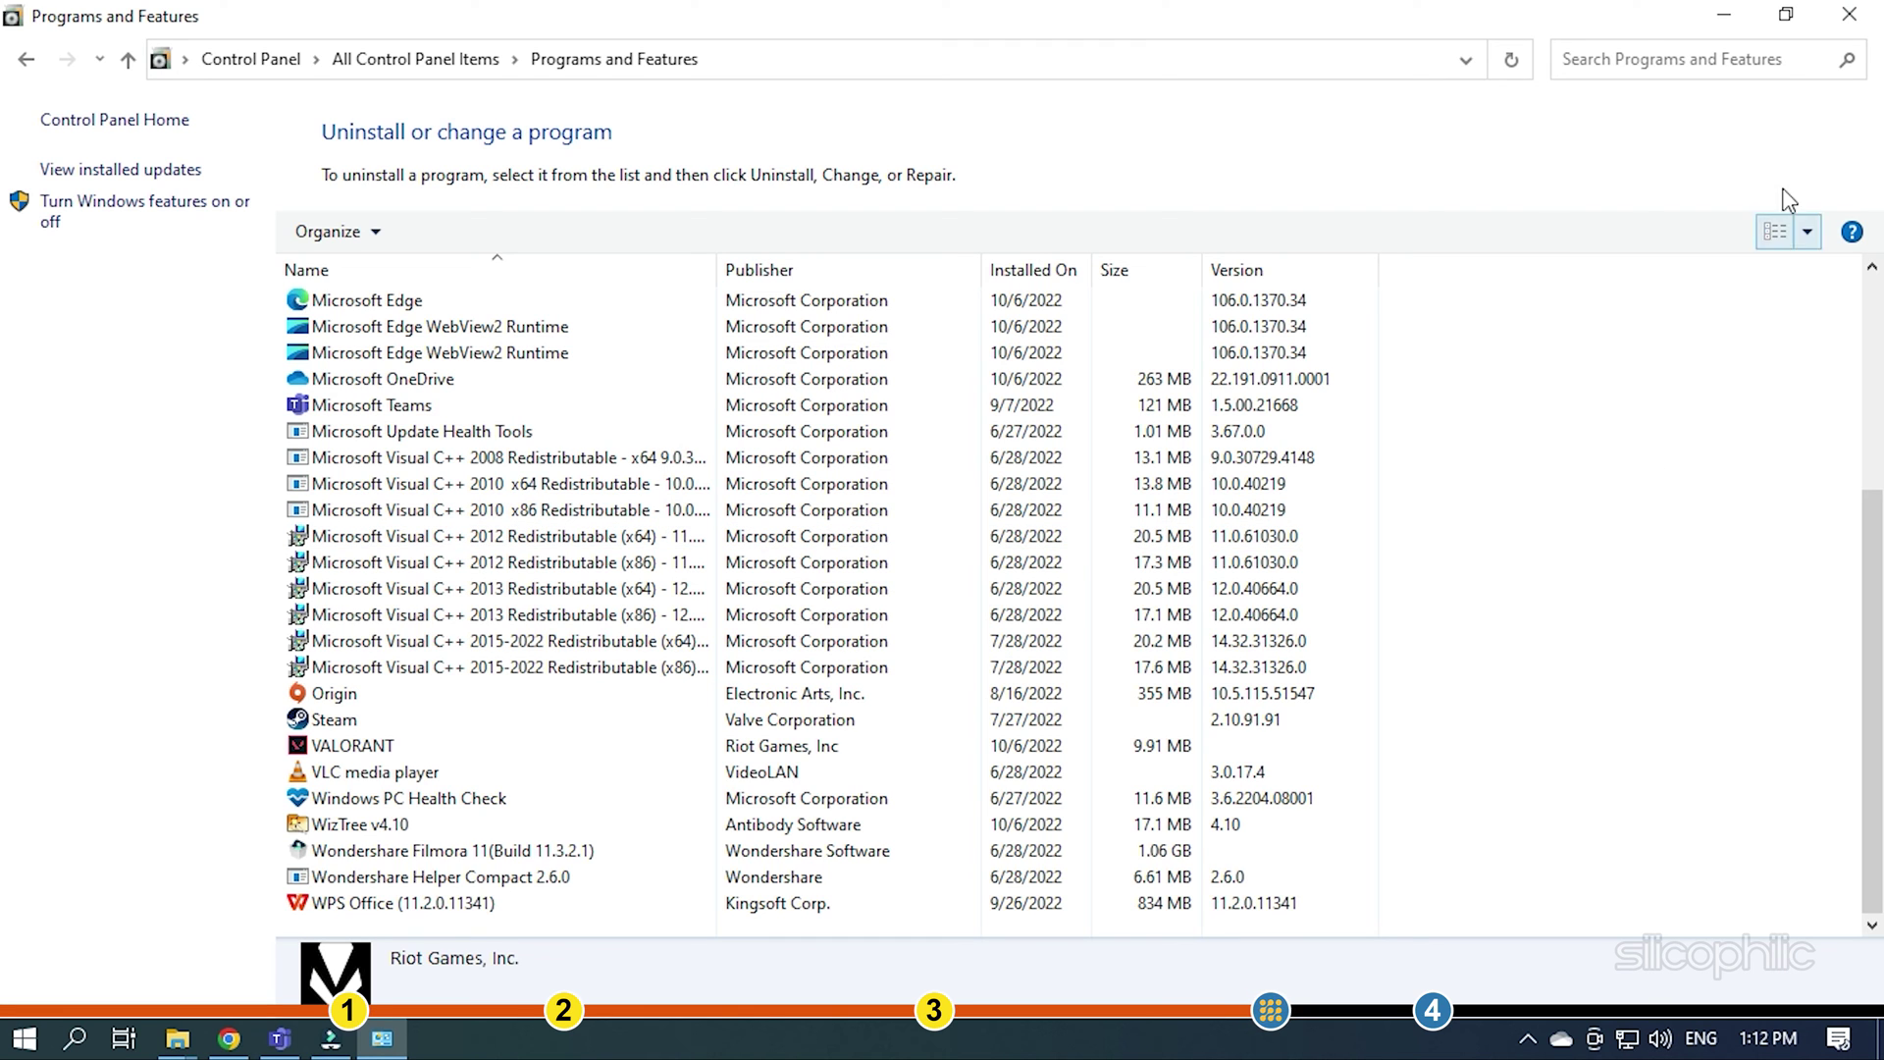
left_click(1848, 14)
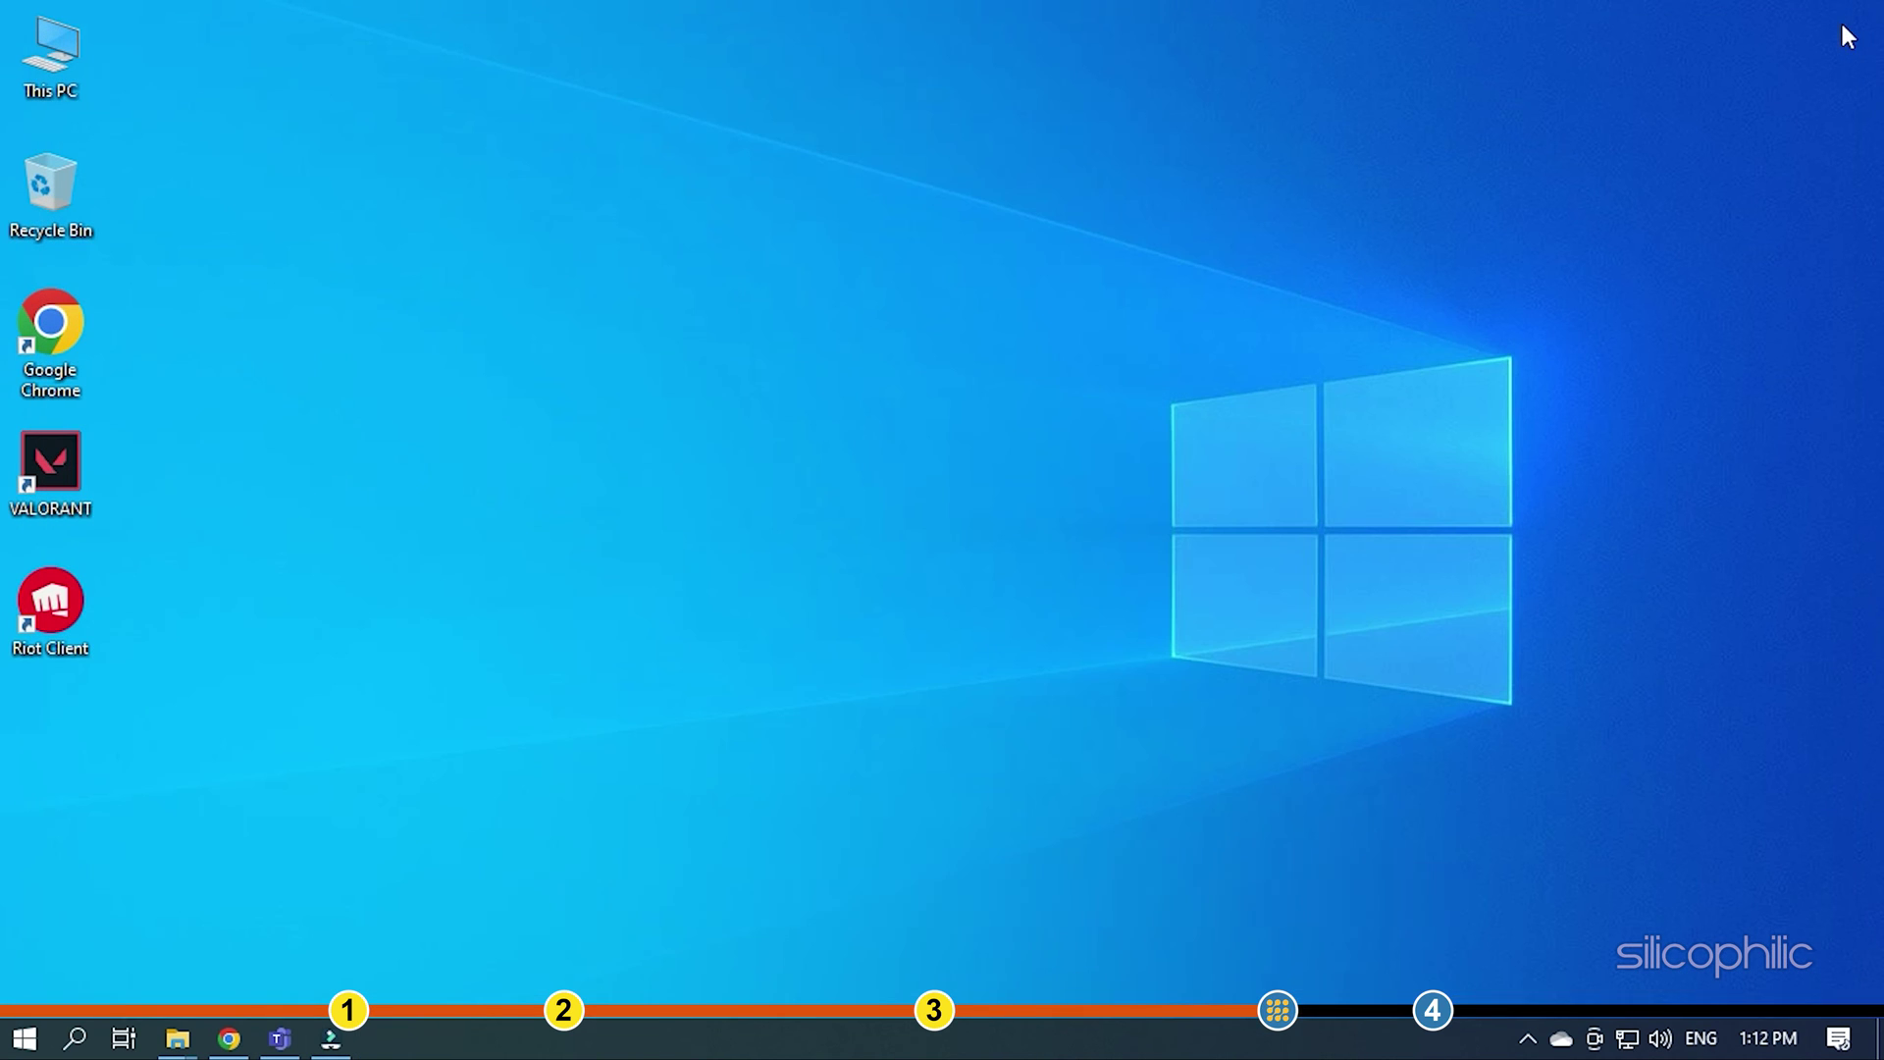
Step: Launch VALORANT so Vanguard reinstalls, then test queueing for a match from the play lobby
double_click(79, 496)
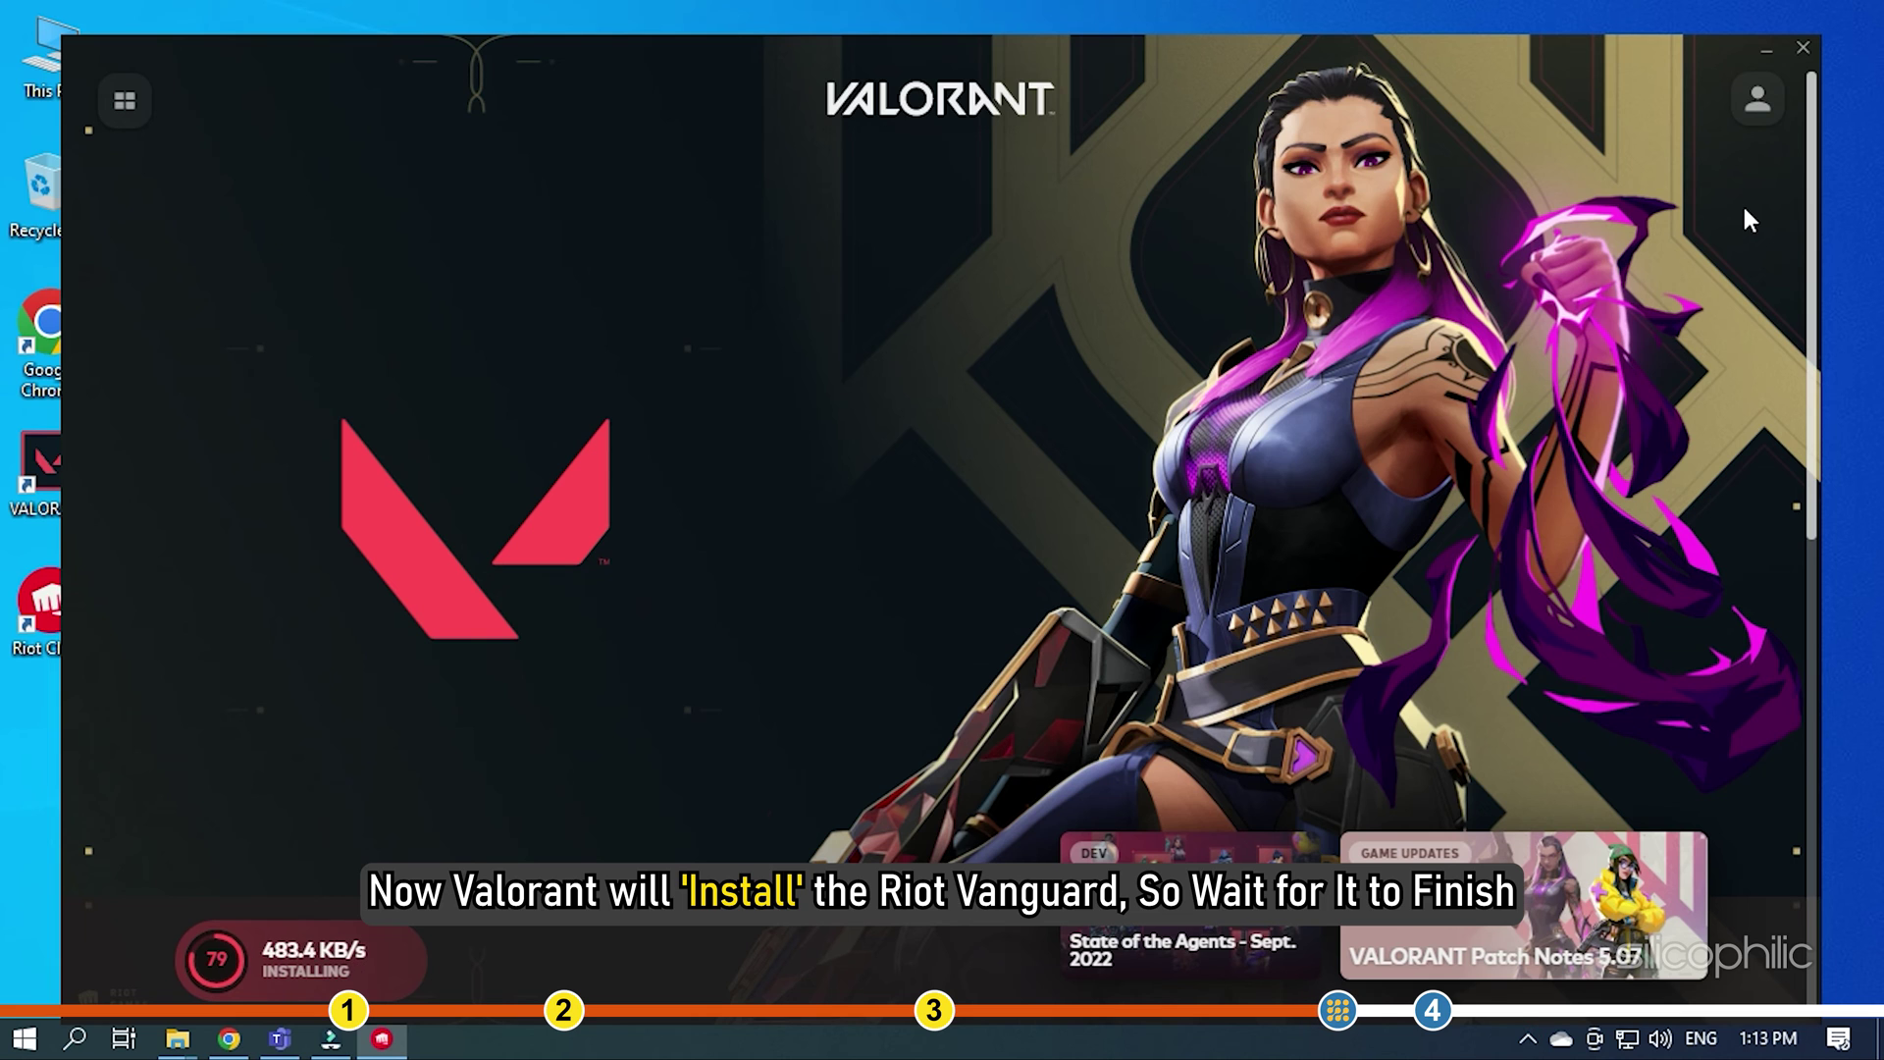
left_click(1802, 47)
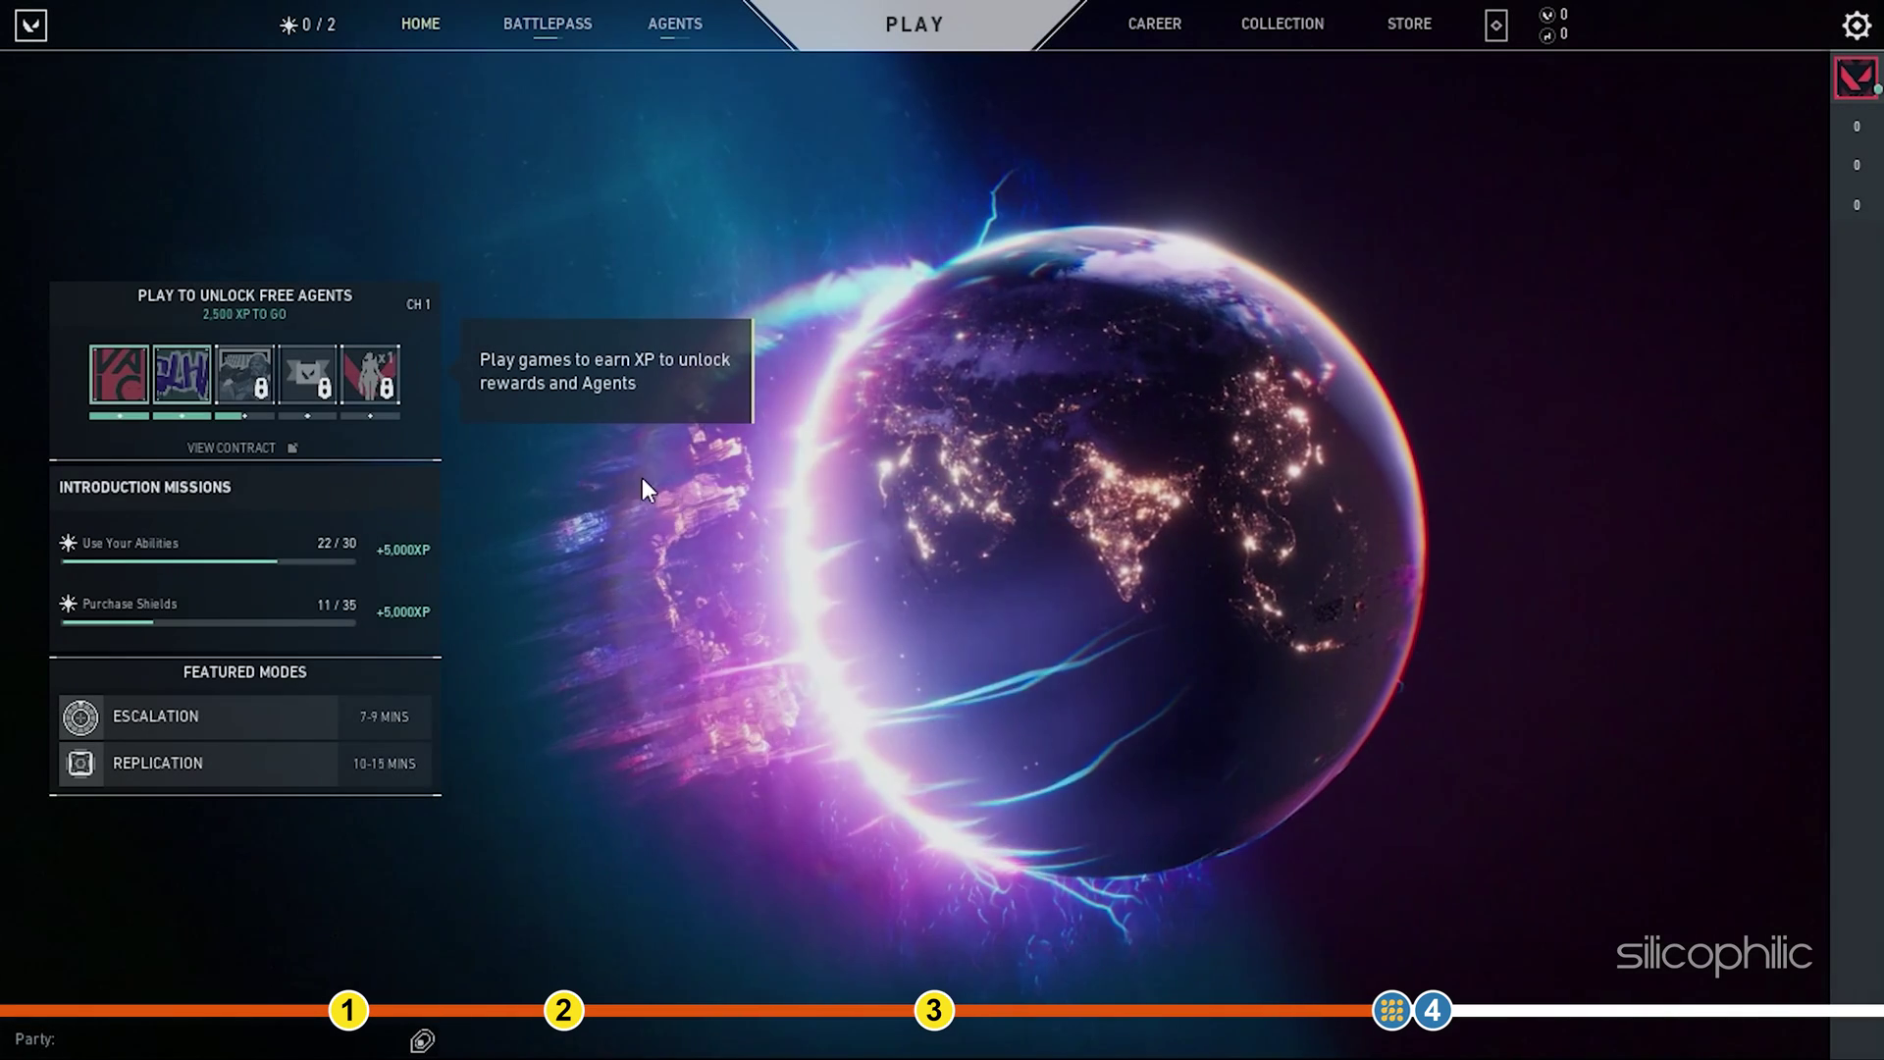
left_click(943, 19)
left_click(957, 970)
left_click(959, 972)
left_click(958, 969)
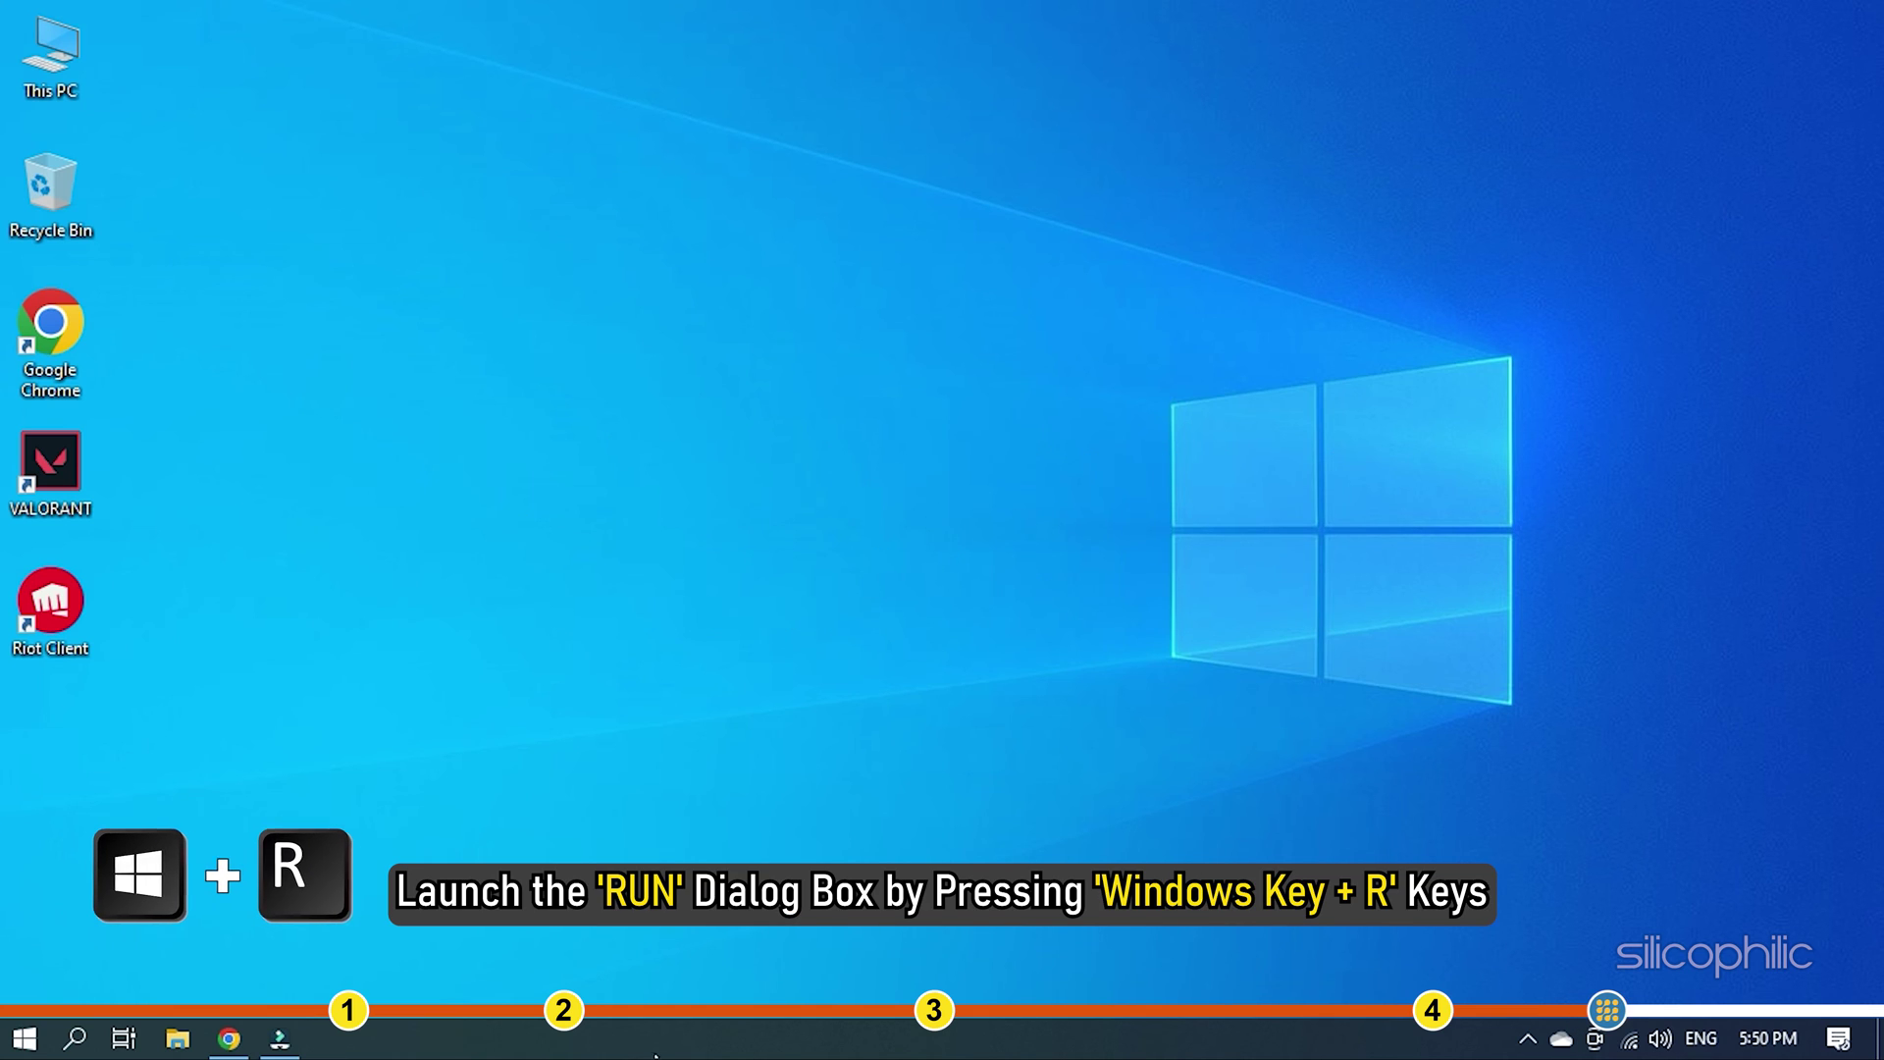
Step: Open %temp% through the Run box and delete everything in the Temp folder
key("super+r")
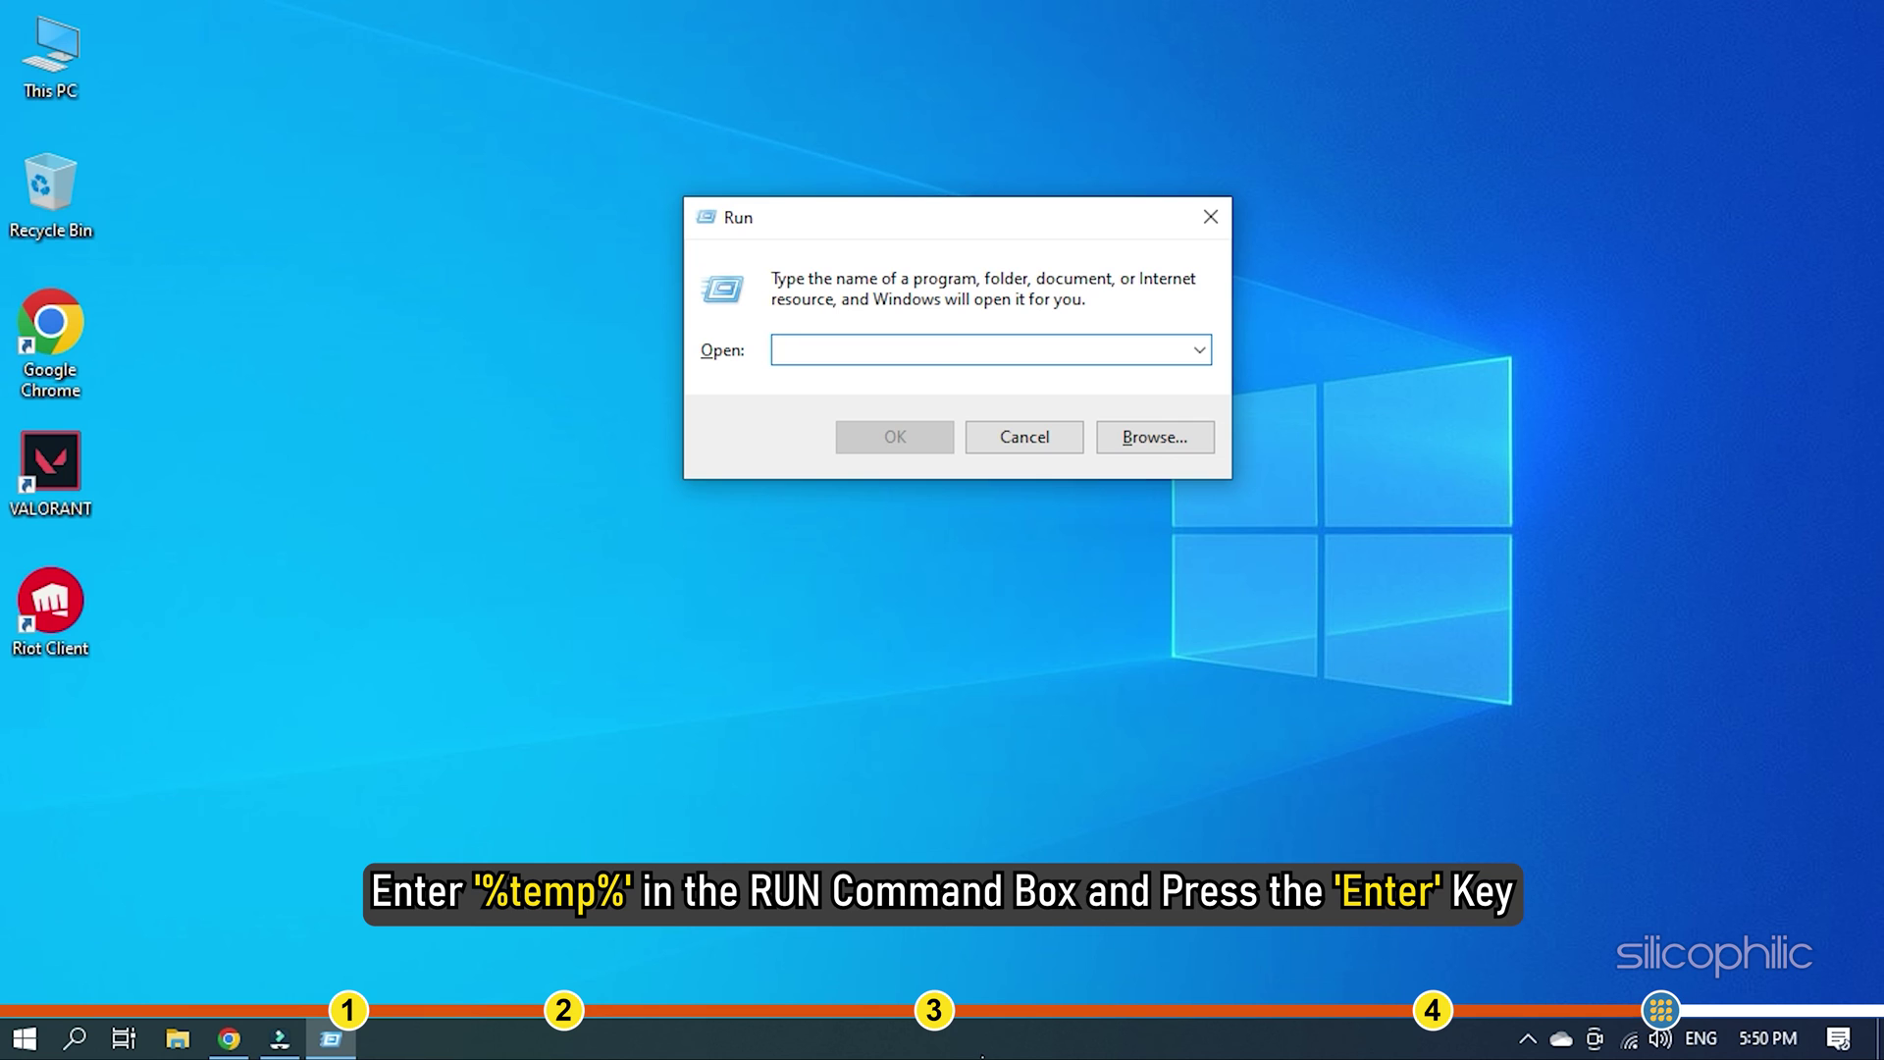
type("%temp%")
left_click(929, 444)
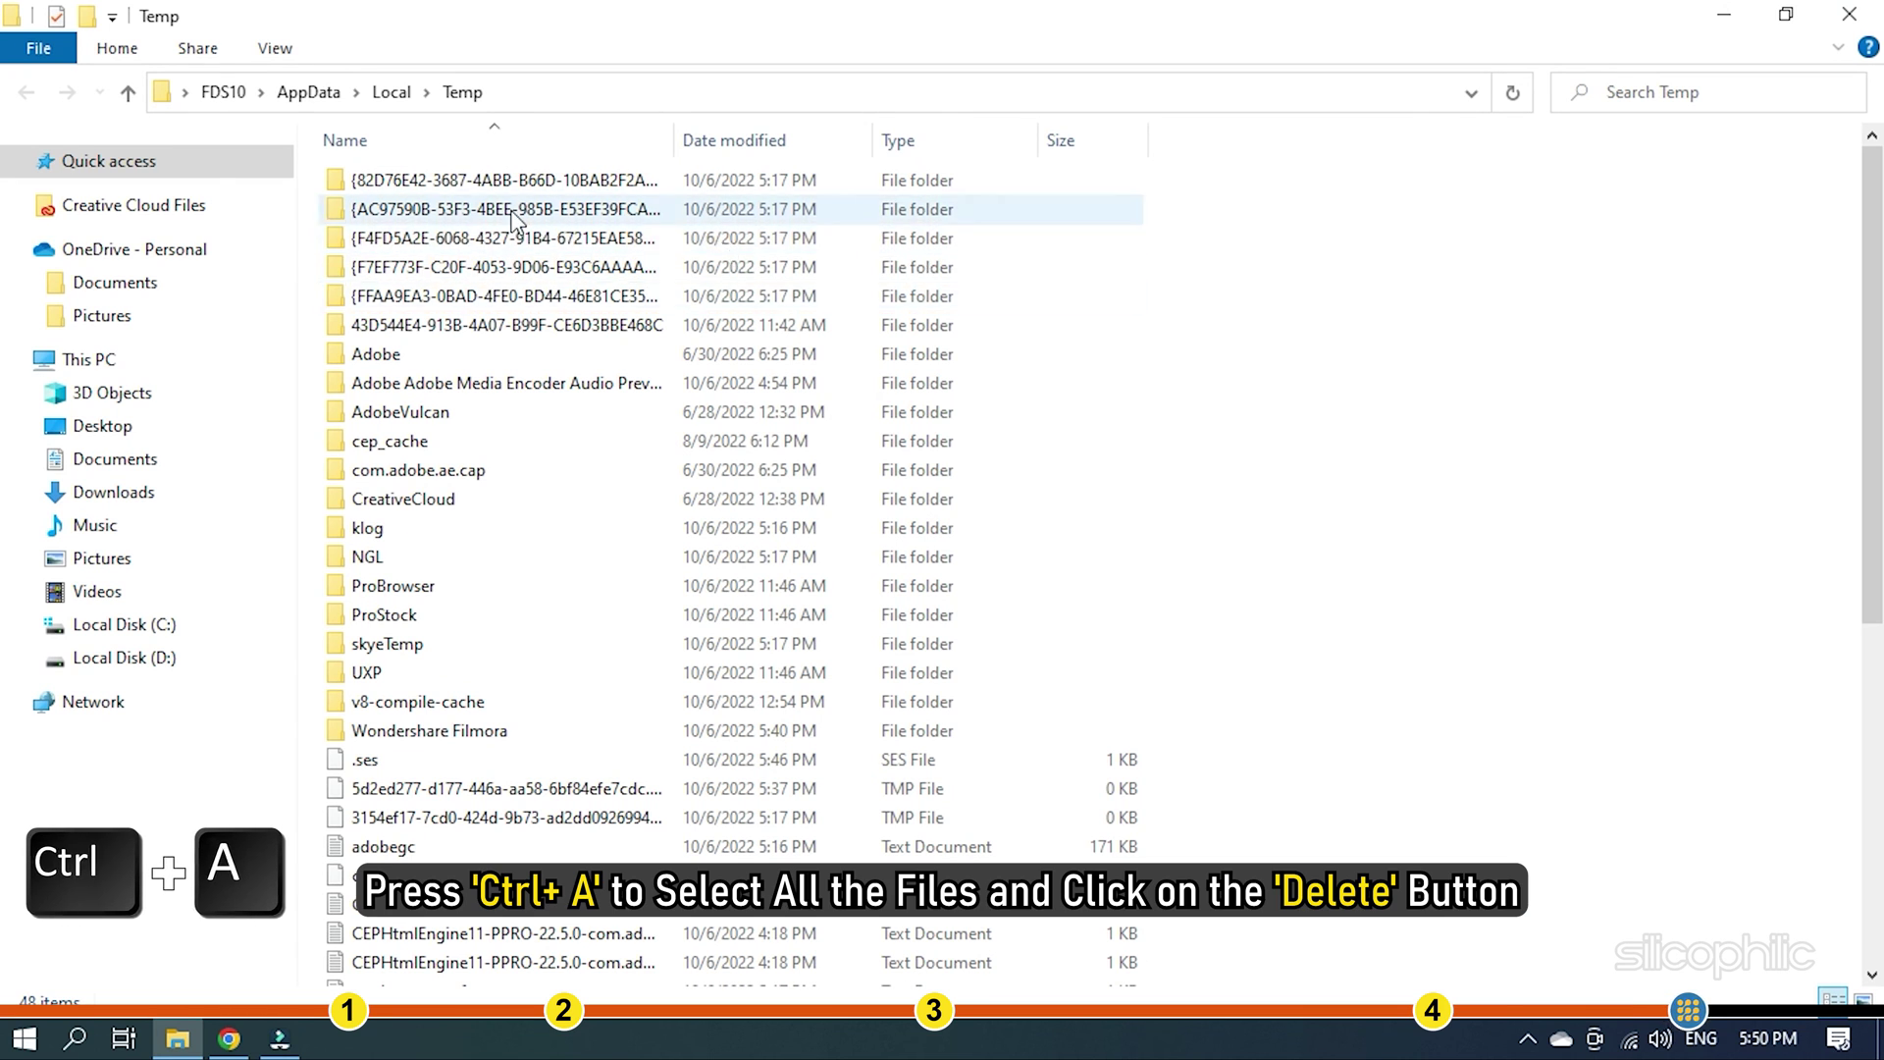
key("ctrl+a")
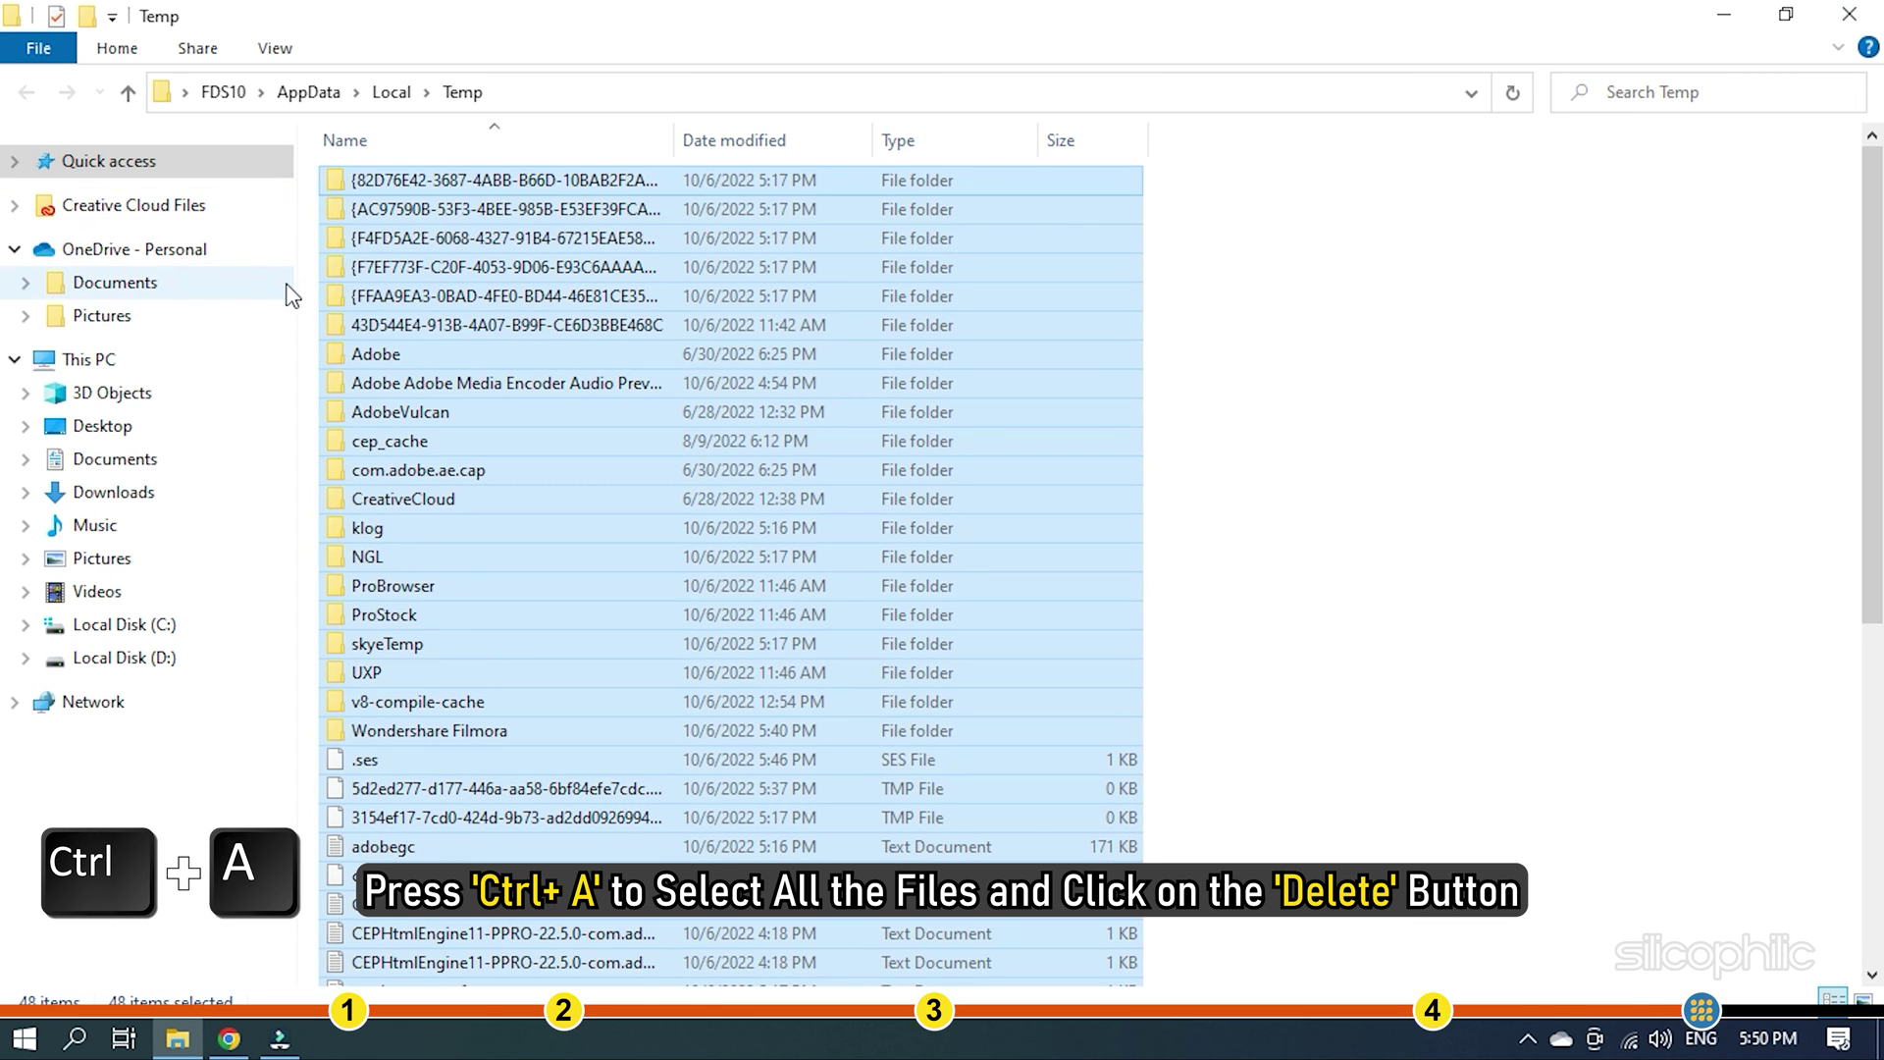
key("Delete")
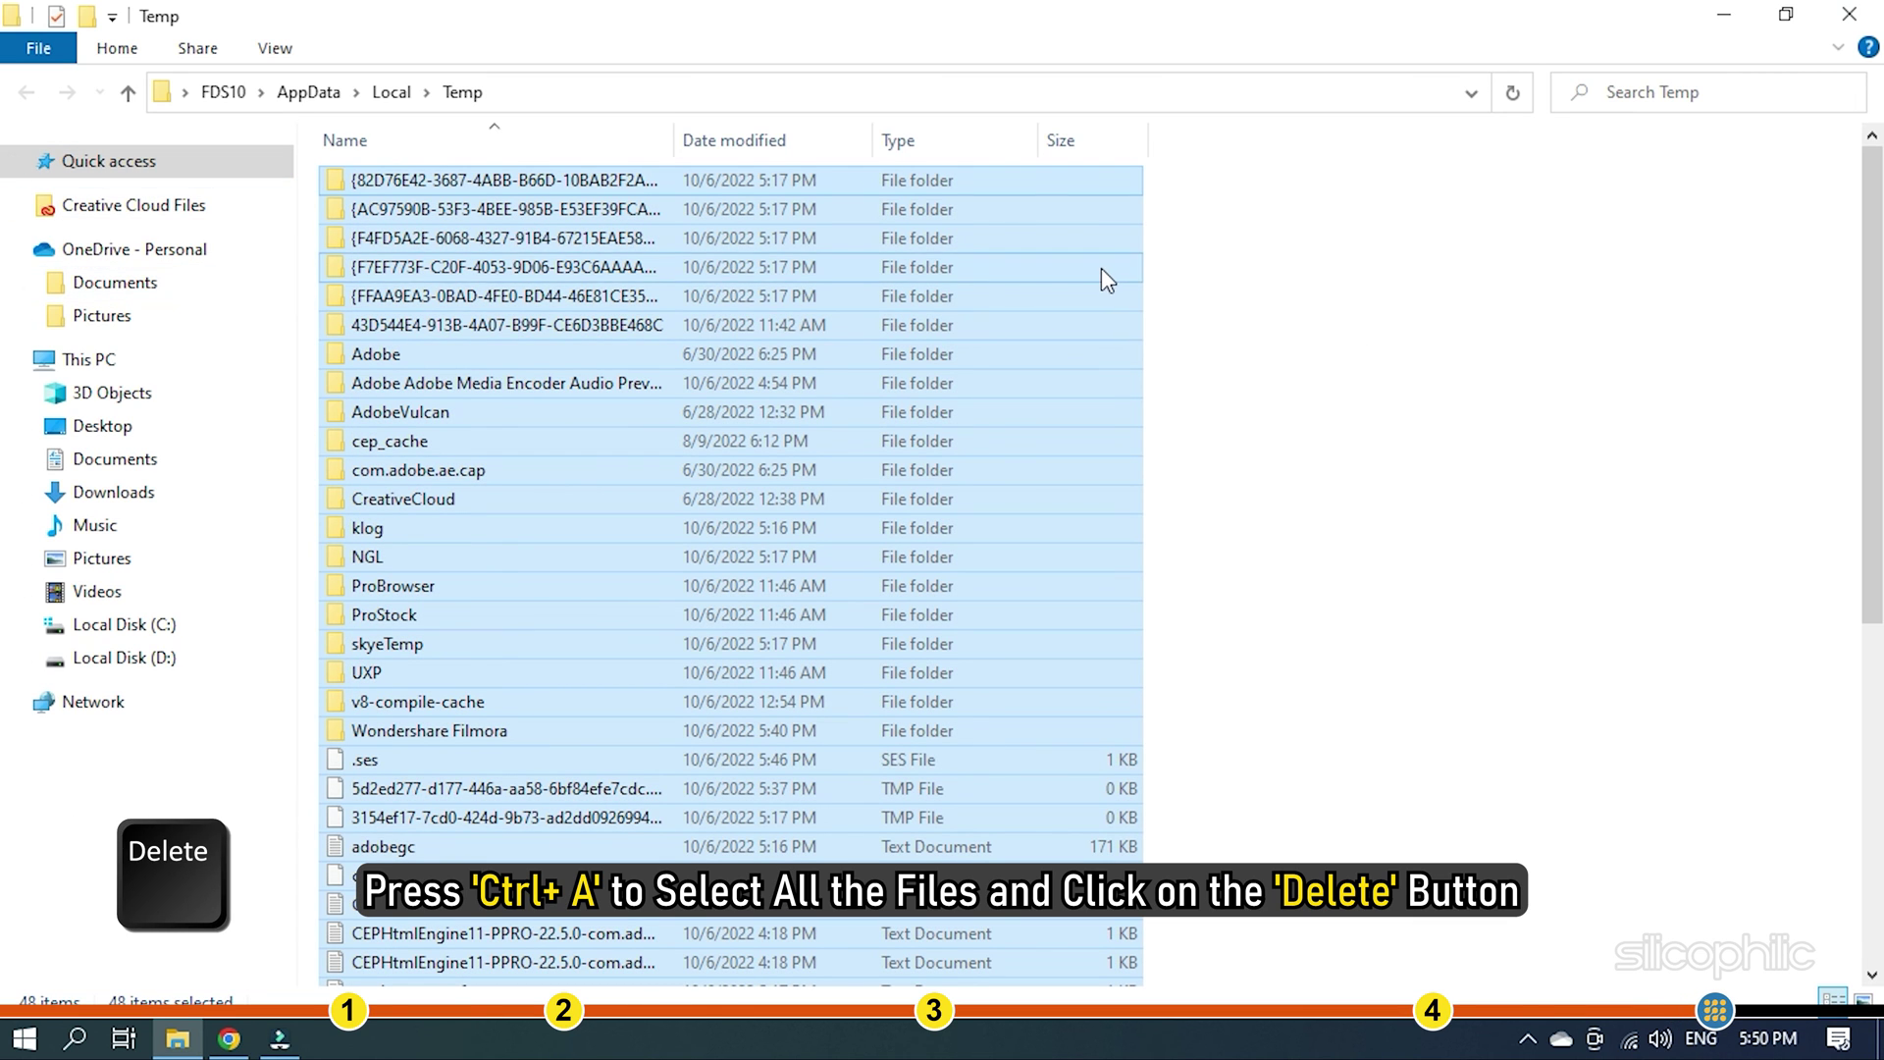